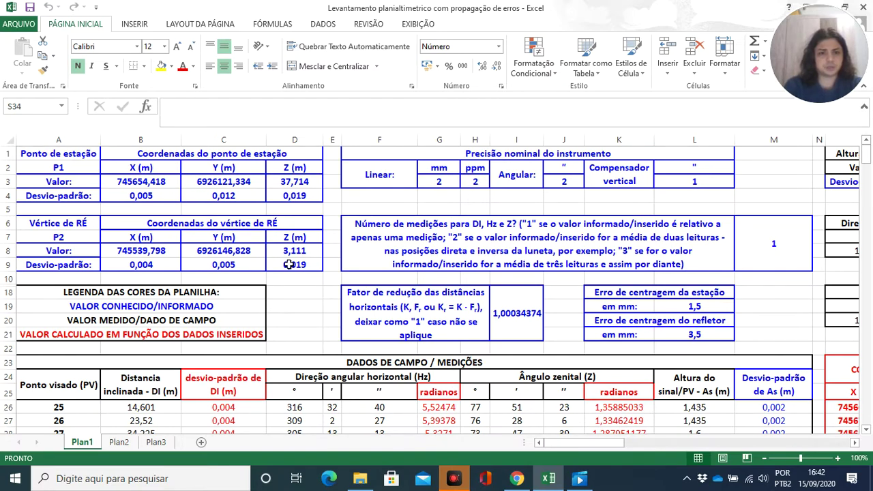
Step: Return from the empty area around row 34 to cell A1 of the Plan1 sheet
key("Left")
key("Left")
key("Left")
key("Left")
key("Left")
key("Left")
key("Left")
key("Left")
key("Left")
key("Left")
key("Left")
key("Left")
key("Left")
key("Left")
key("Left")
key("Left")
key("Left")
key("Left")
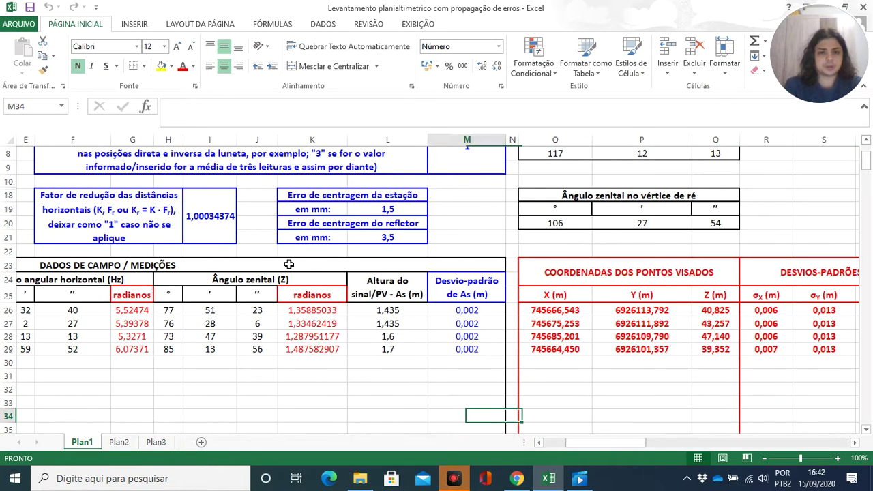
key("Up")
key("Up")
key("Up")
key("Up")
key("Up")
key("Up")
key("Up")
key("Up")
key("Up")
key("Up")
key("Up")
key("Up")
key("Up")
key("Up")
key("Up")
key("Up")
key("Up")
key("Up")
key("Up")
key("Up")
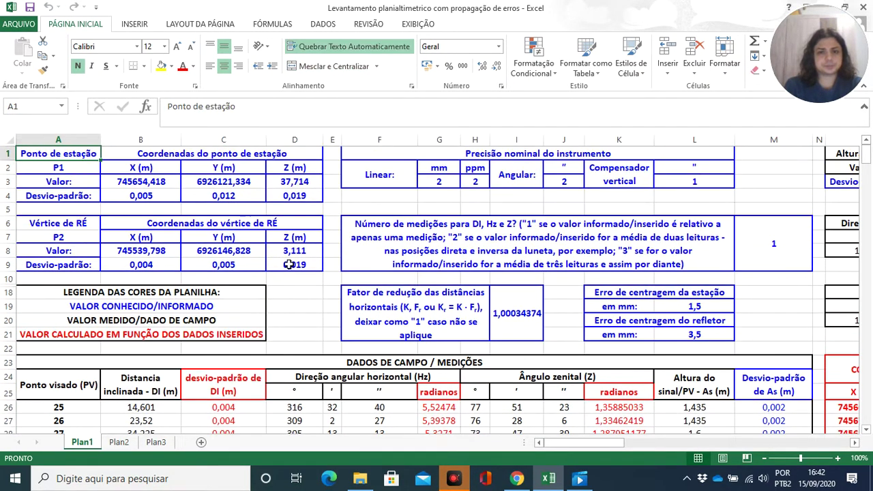
Step: Examine the instrument's nominal linear precision, given in mm and ppm in cells G3 and H3
key("Right")
key("Right")
key("Right")
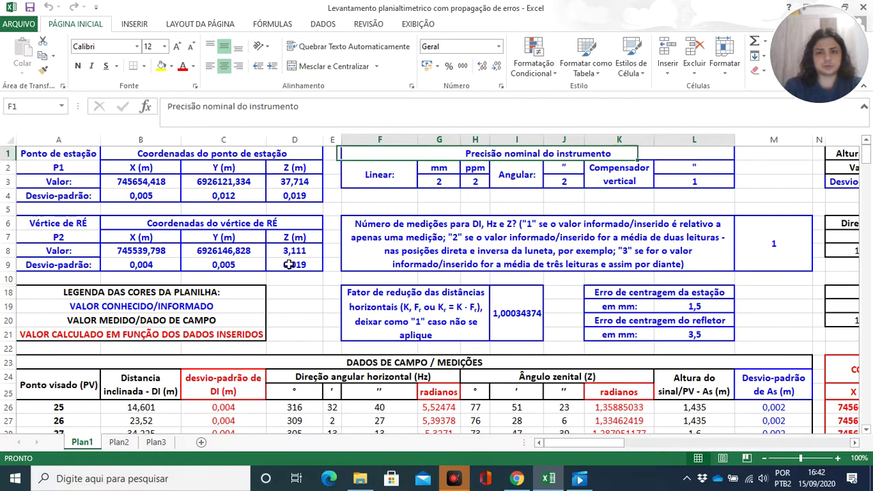
key("Down")
key("Right")
key("Down")
key("Right")
key("Left")
key("Right")
key("Left")
key("Right")
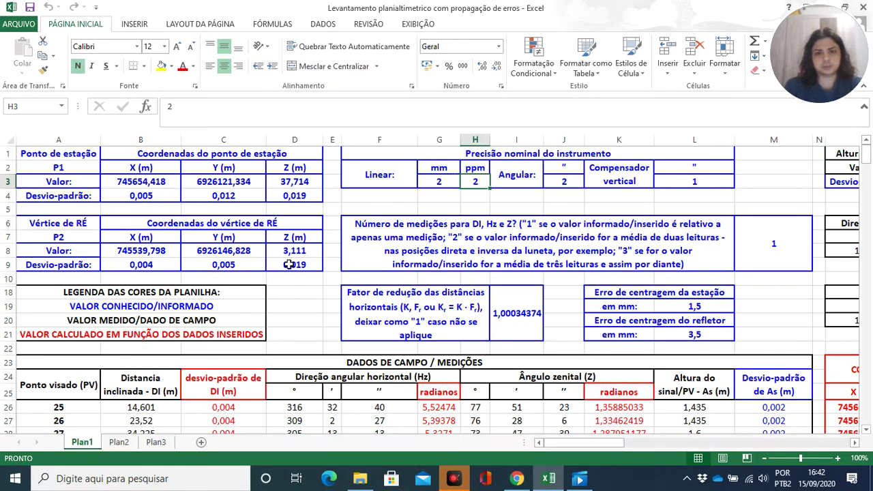
Step: Examine the instrument's nominal angular precision in J3 and the vertical compensator precision in L3
key("Right")
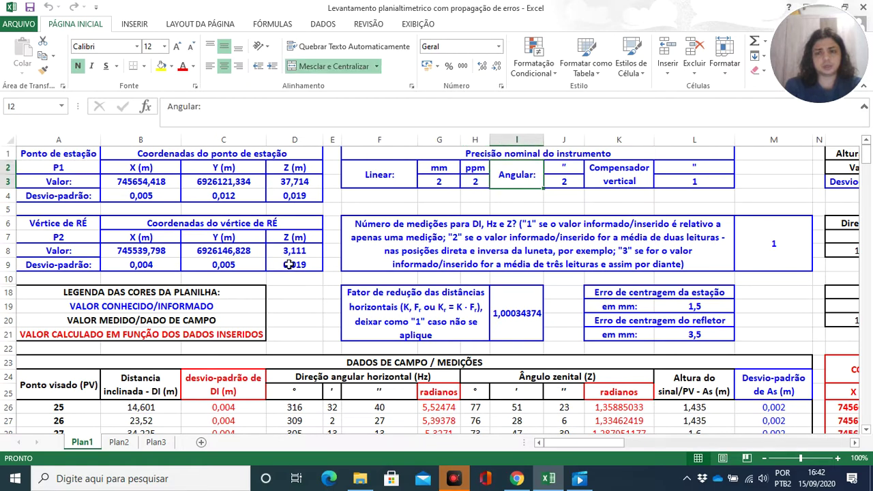
key("Right")
key("Down")
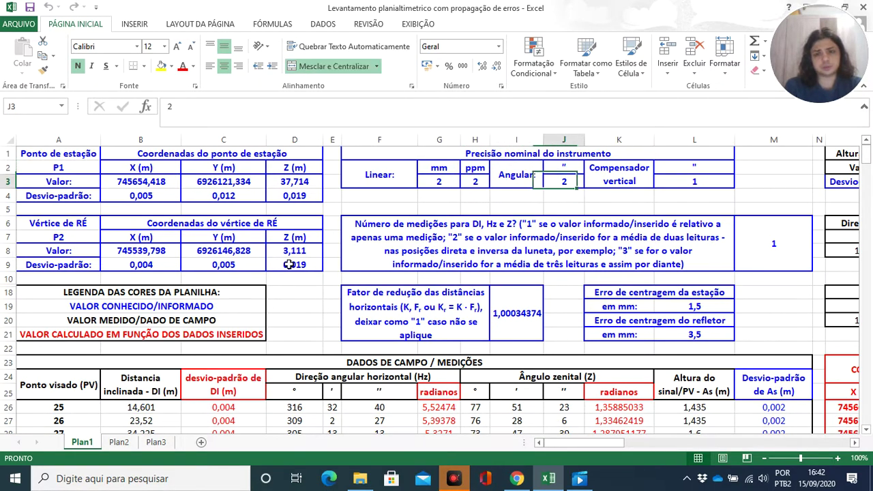
key("Left")
key("Left")
key("Left")
key("Right")
key("Right")
key("Right")
key("Right")
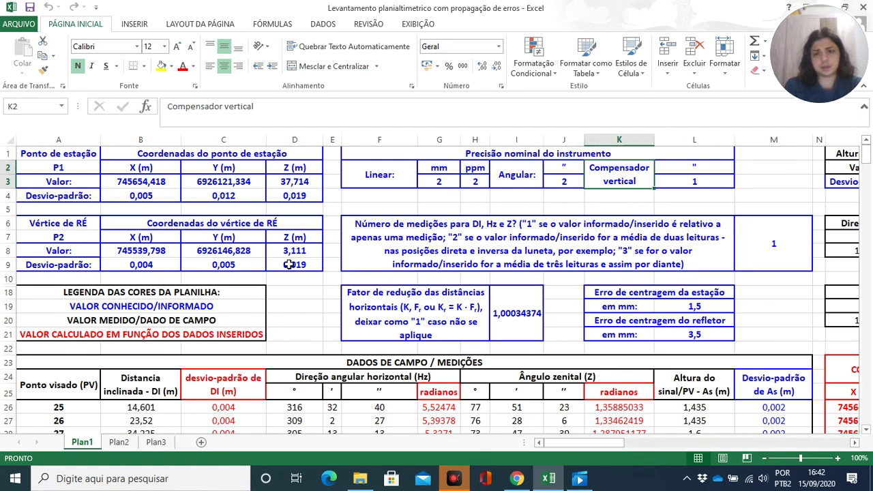
key("Right")
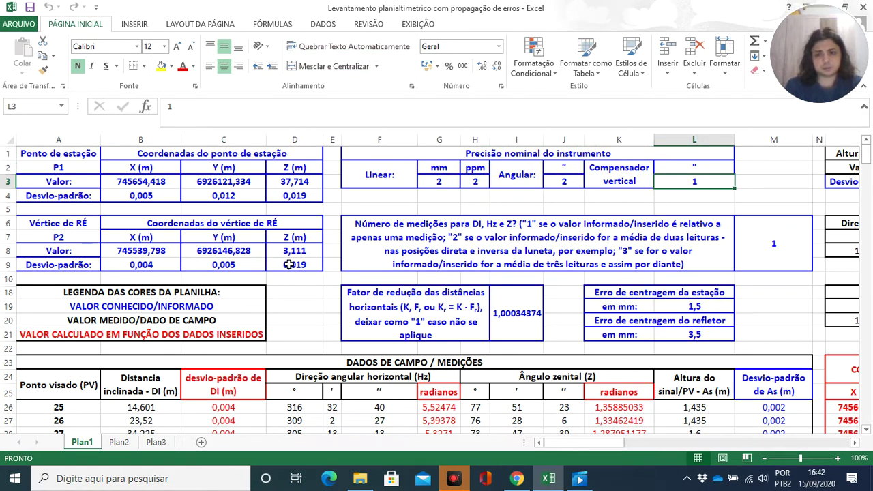
Step: Examine the note on the number of DI, Hz and Z measurements and its value cell M6
key("Down")
key("Down")
key("Down")
key("Down")
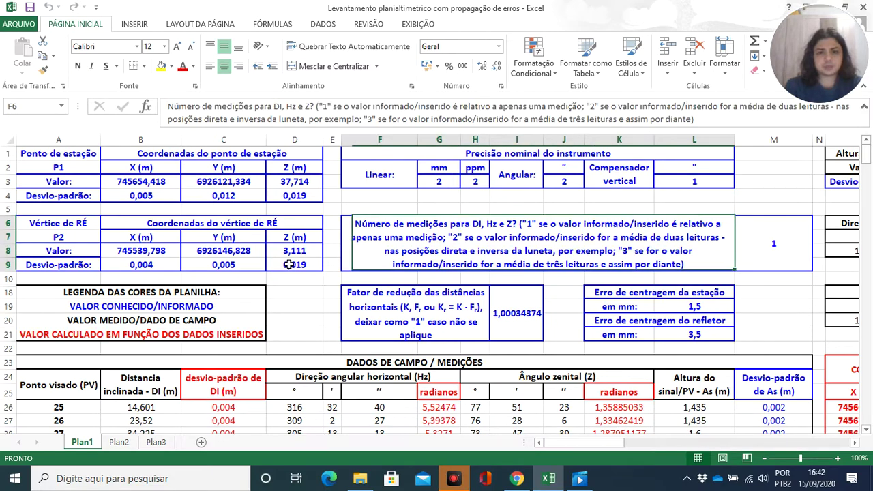
key("Up")
key("Right")
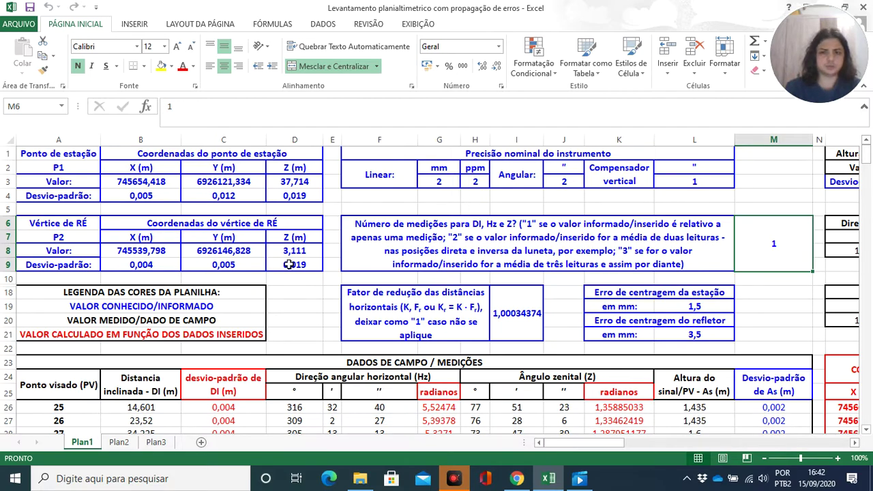
Step: Examine the station and reflector centring errors in L19 and L21, and the distance reduction factor in I18
key("Left")
key("Down")
key("Down")
key("Down")
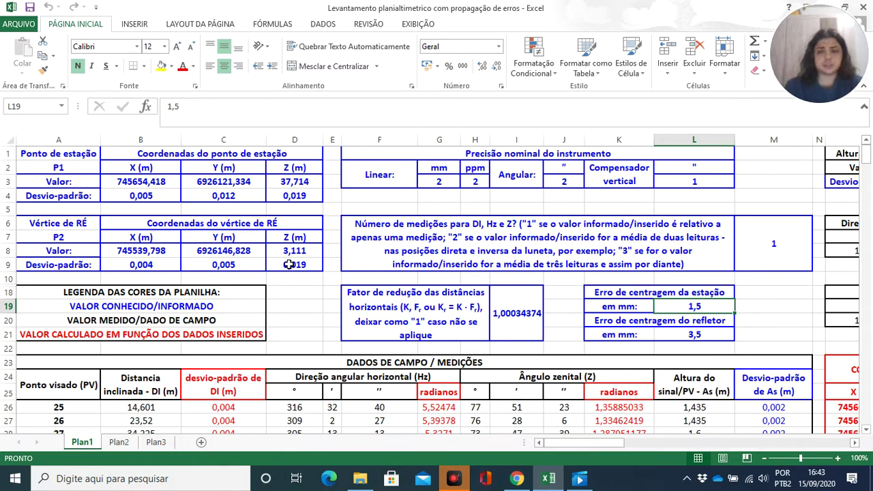
key("Down")
key("Down")
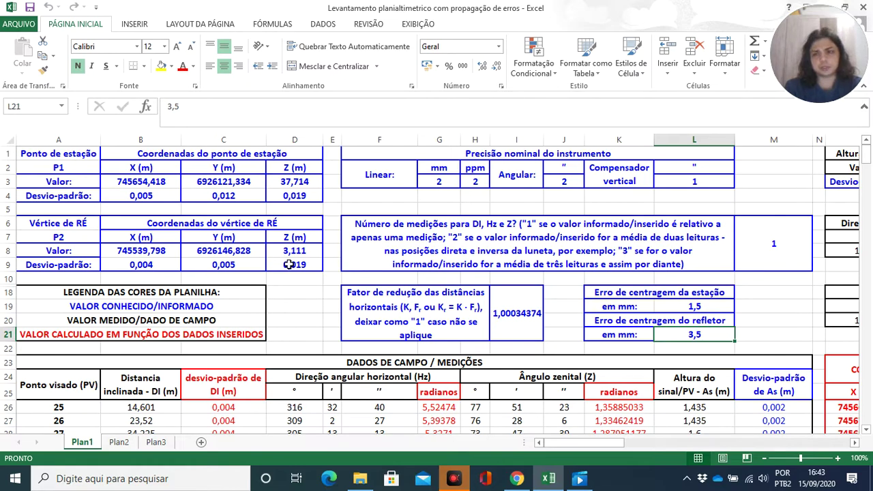
key("Up")
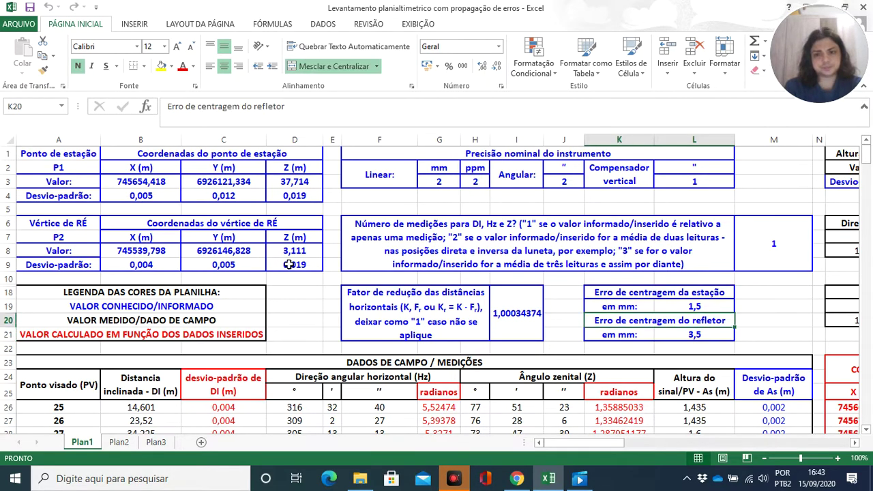
key("Left")
key("Left")
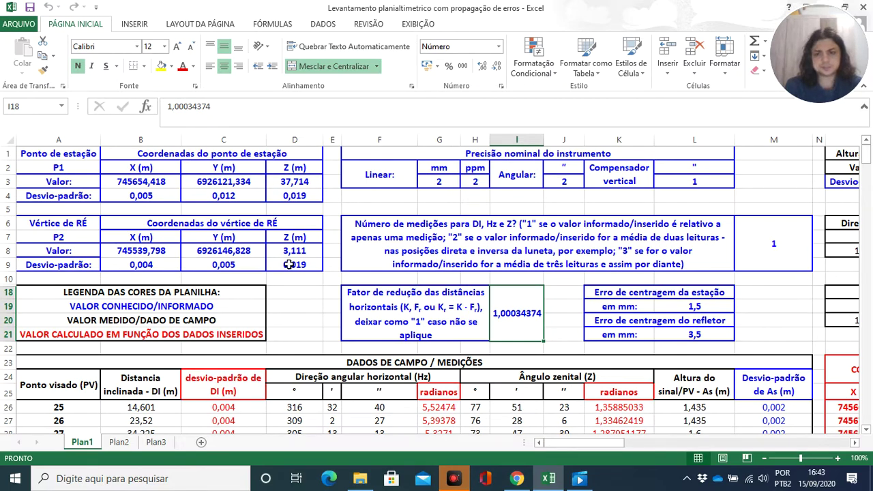
Step: Examine the X and Y coordinates of the backsight vertex P2 in row 8
key("Left")
key("Left")
key("Left")
key("Up")
key("Left")
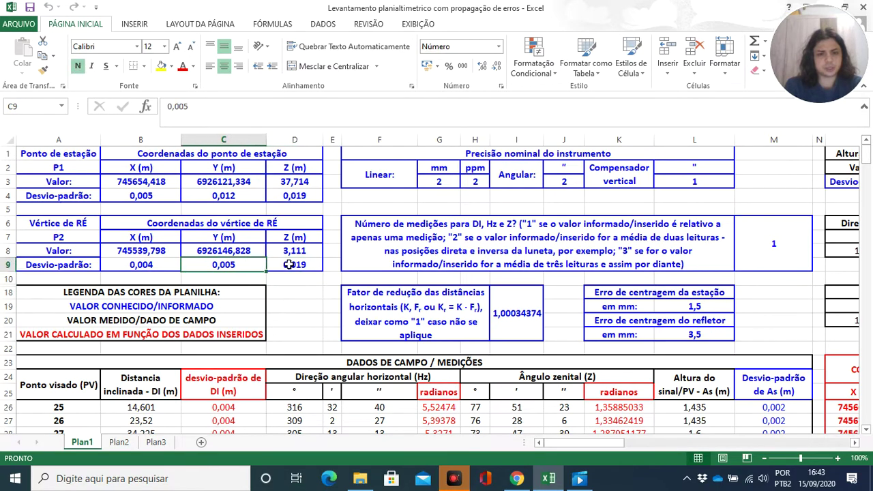
key("Up")
key("Left")
key("Right")
key("Left")
key("Right")
key("Down")
key("Down")
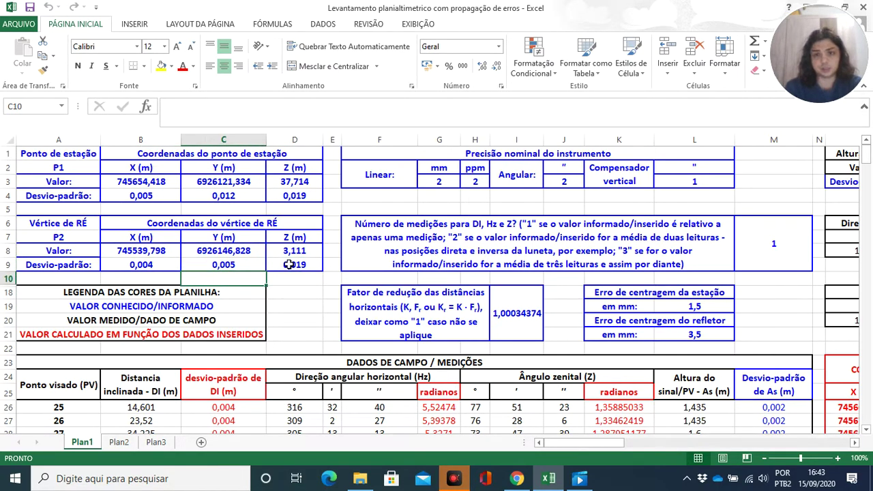
Step: Go back to the horizontal distance reduction factor and examine its description and value in I18
key("Right")
key("Right")
key("Right")
key("Down")
key("Right")
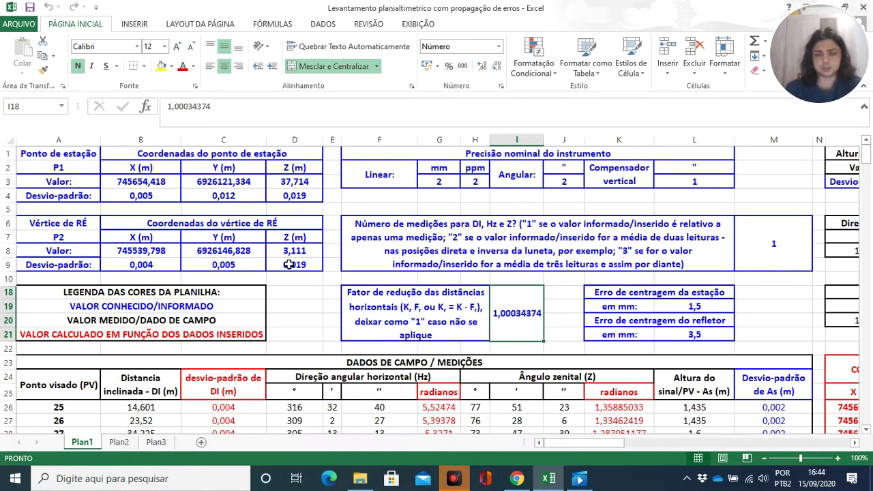
key("Left")
key("Right")
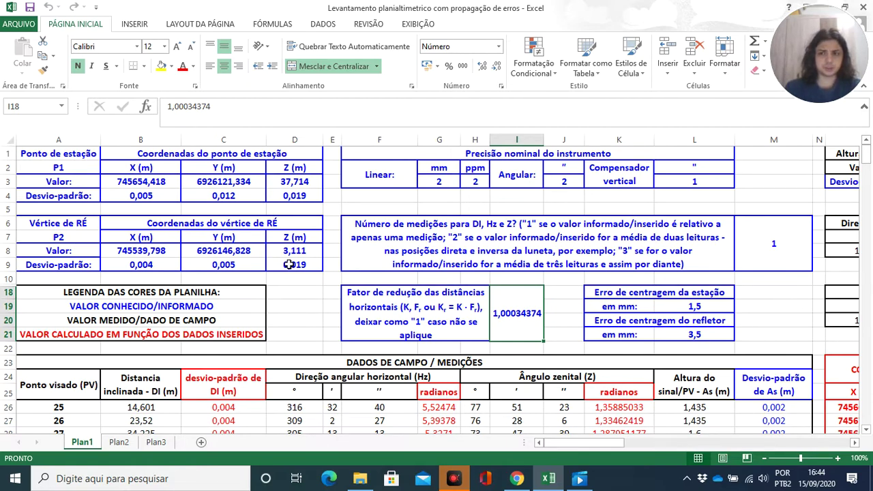
Step: Examine the station/instrument height block in columns O and P, including its standard deviation in P3
key("Left")
key("Right")
key("Right")
key("Right")
key("Right")
key("Right")
key("Right")
key("Right")
key("Right")
key("Right")
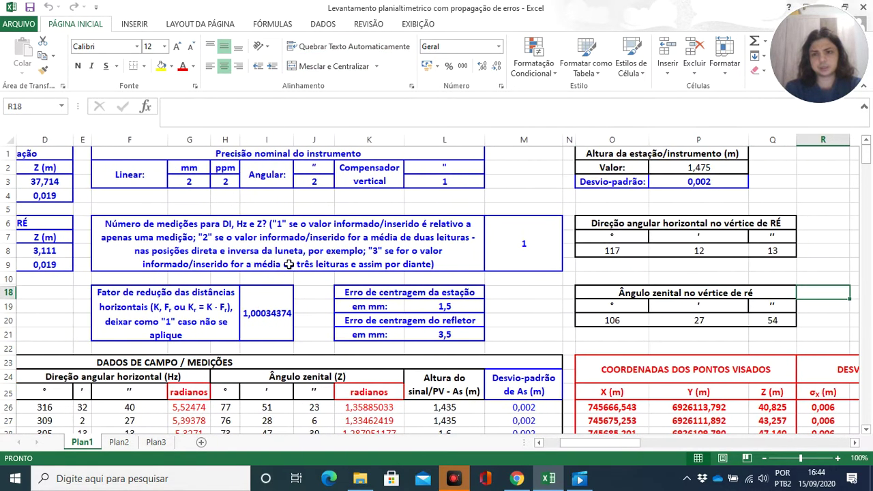
key("Up")
key("Up")
key("Up")
key("Left")
key("Up")
key("Up")
key("Up")
key("Up")
key("Up")
key("Up")
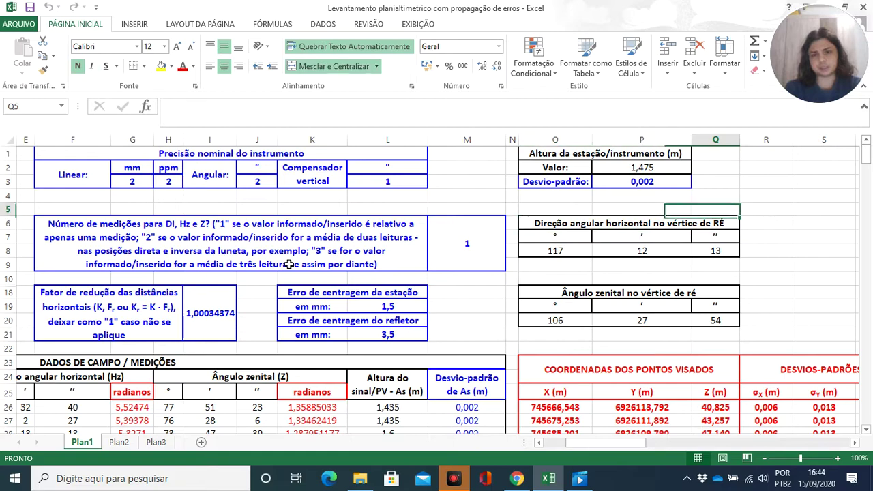
key("Left")
key("Down")
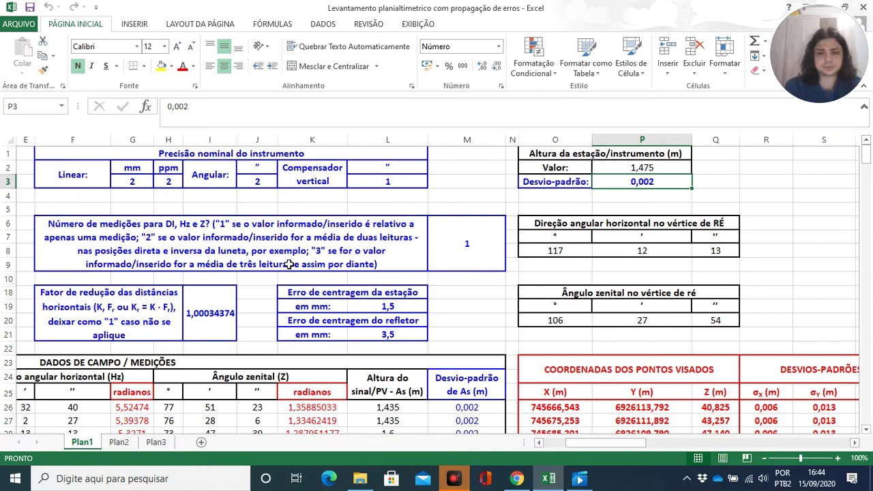
Step: Examine the blocks for the horizontal angular direction and the zenith angle at the backsight vertex
key("Down")
key("Down")
key("Down")
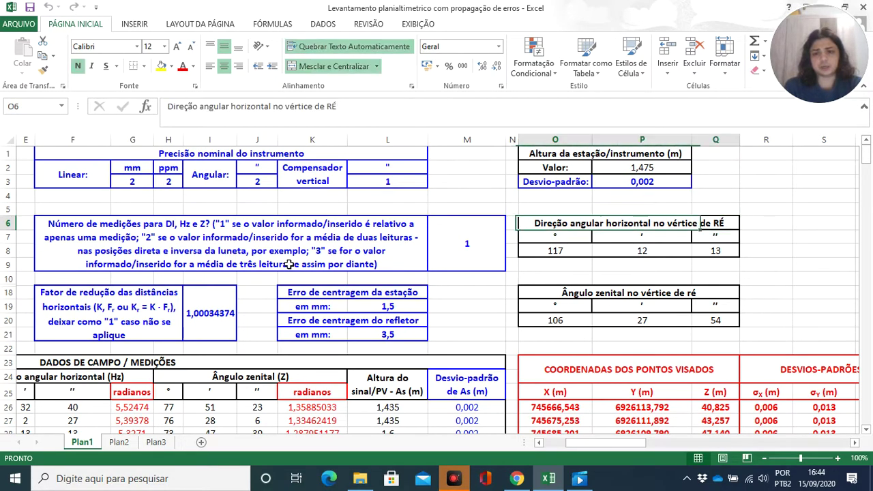
key("Down")
key("Down")
key("Down")
key("Down")
key("Down")
key("Down")
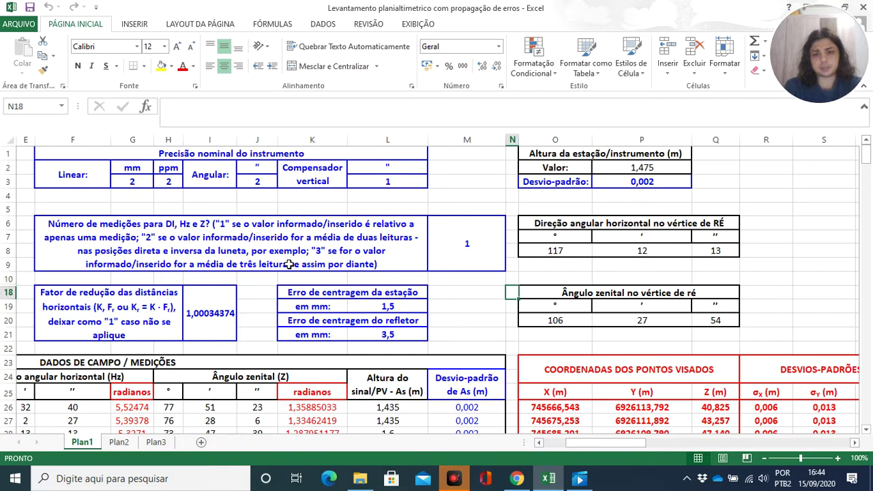
key("Down")
key("Right")
key("Up")
key("Up")
key("Up")
key("Up")
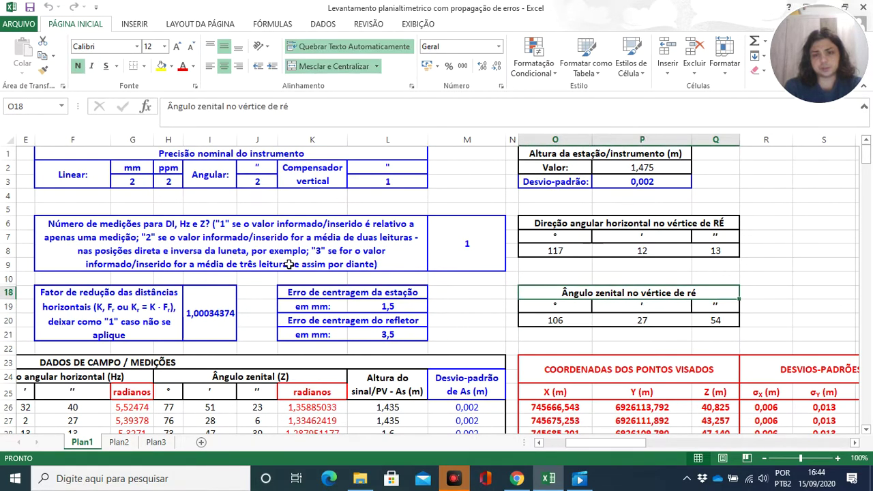
Step: Examine the degrees, minutes and seconds of the backsight horizontal direction in O8:Q8, and return to cell A8
key("Up")
key("Left")
key("Right")
key("Right")
key("Left")
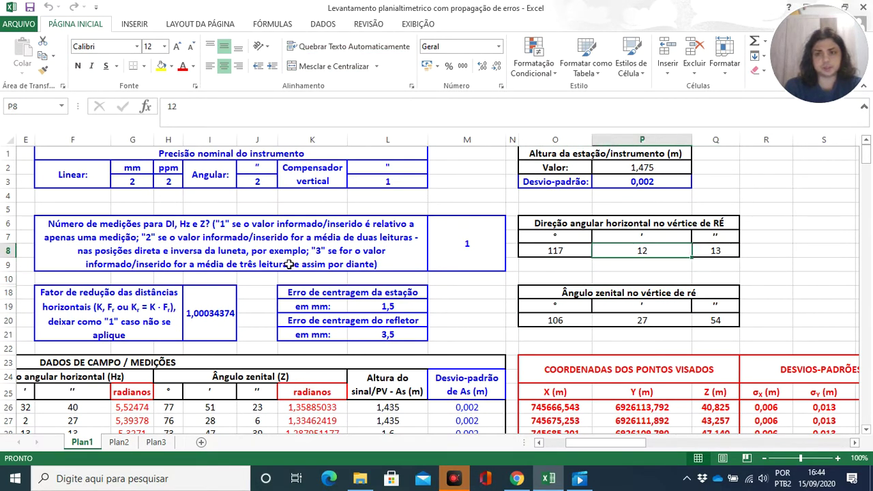
key("Down")
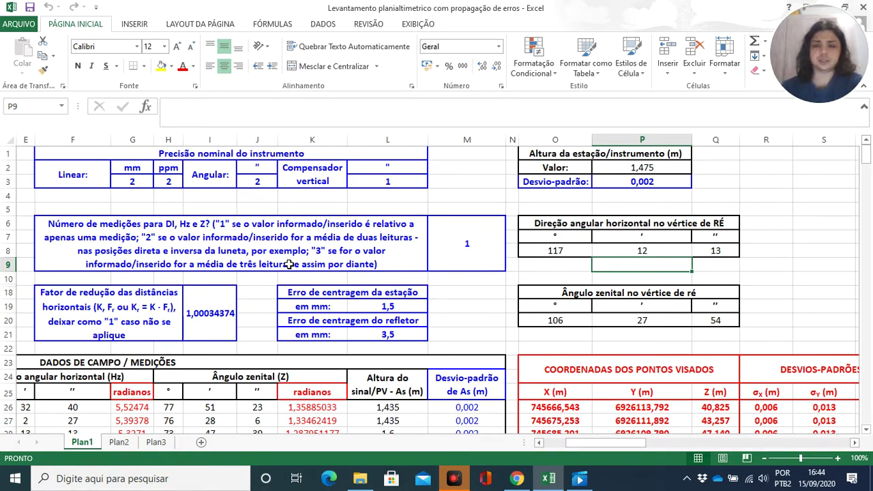
key("Up")
key("Left")
key("Right")
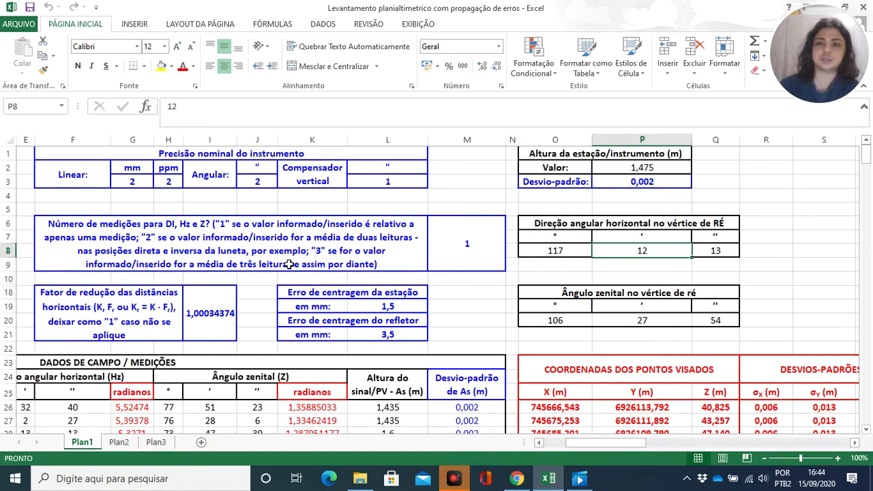
key("Left")
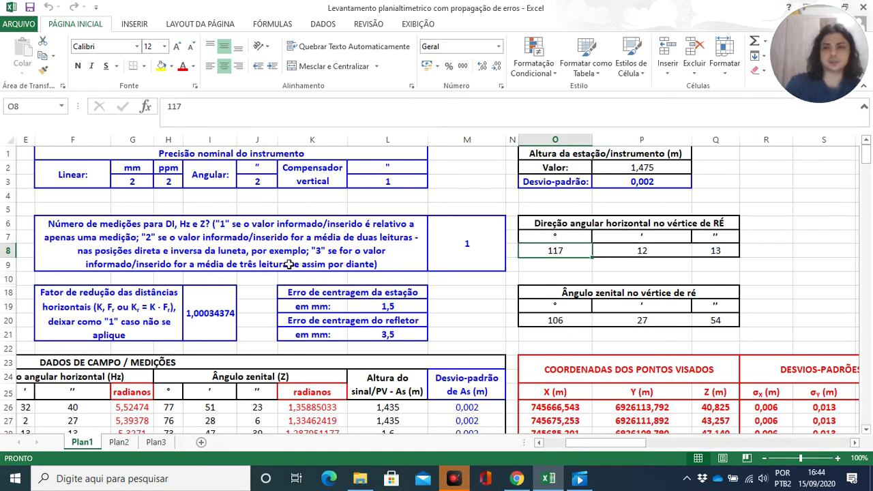
key("Right")
key("Right")
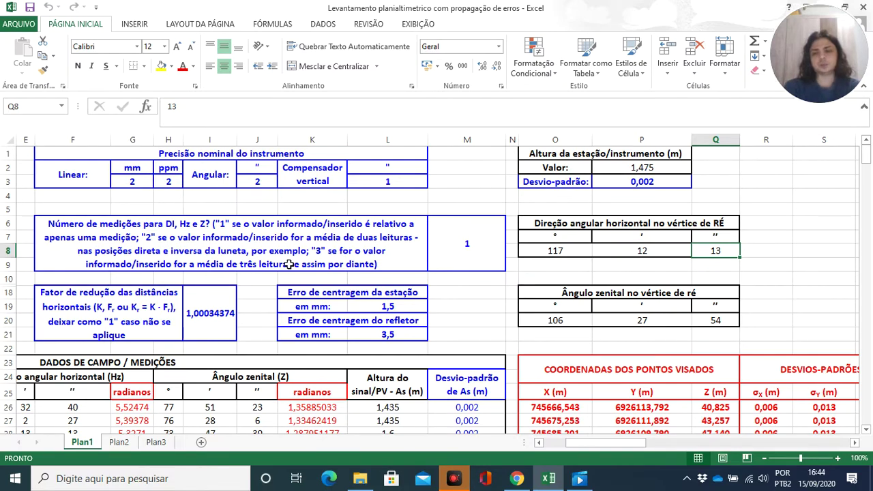
key("Up")
key("Left")
key("Down")
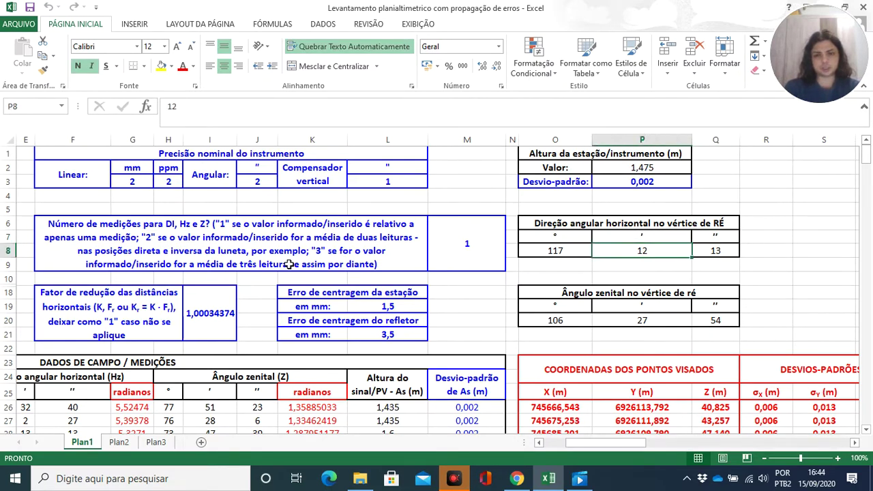
key("Home")
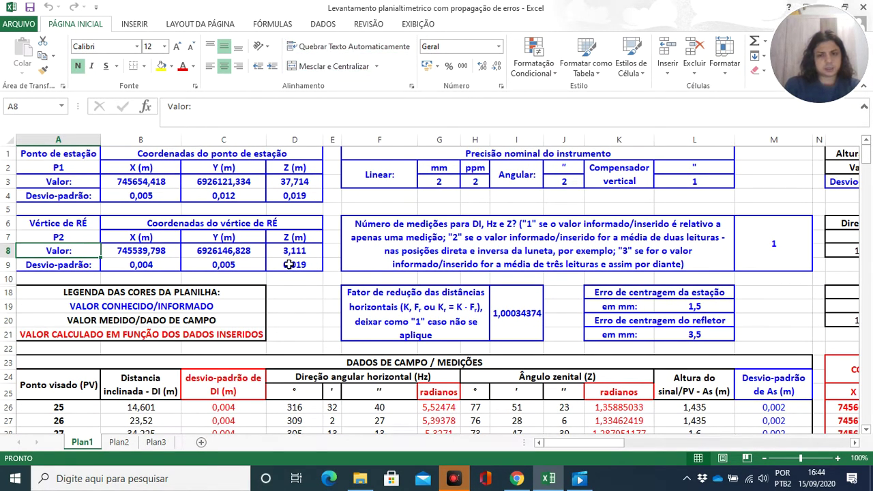
Step: Go down to the field data table and examine the sighted points listed in A26:A29
key("Down")
key("Down")
key("Down")
key("Down")
key("Down")
key("Down")
key("Down")
key("Down")
key("Down")
key("Down")
key("Down")
key("Down")
key("Down")
key("Down")
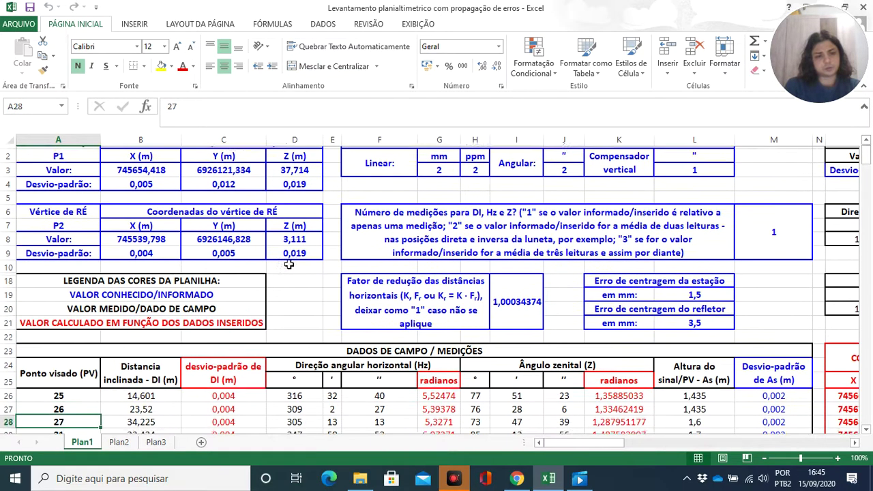
key("Up")
key("Up")
key("Up")
key("Up")
key("Down")
key("Down")
key("Down")
key("Down")
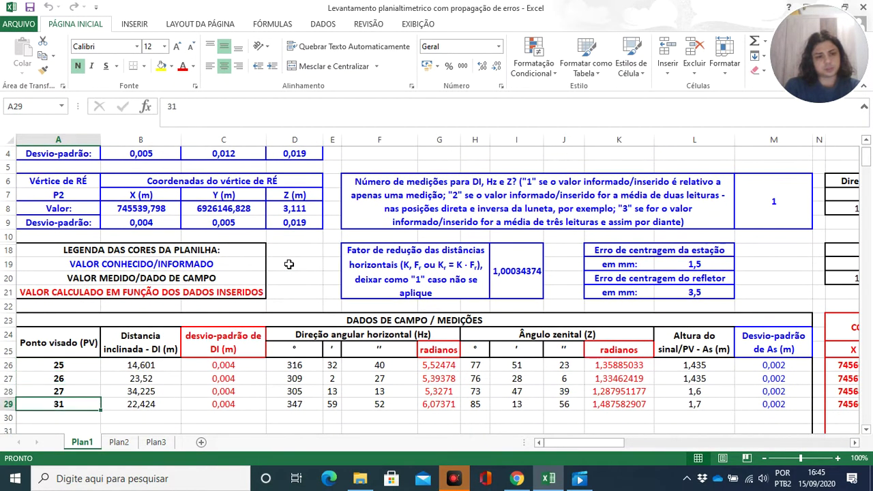
Step: Examine the measured slope distances (DI) of the sighted points in B26:B29
key("Right")
key("Right")
key("Up")
key("Up")
key("Left")
key("Up")
key("Up")
key("Down")
key("Down")
key("Down")
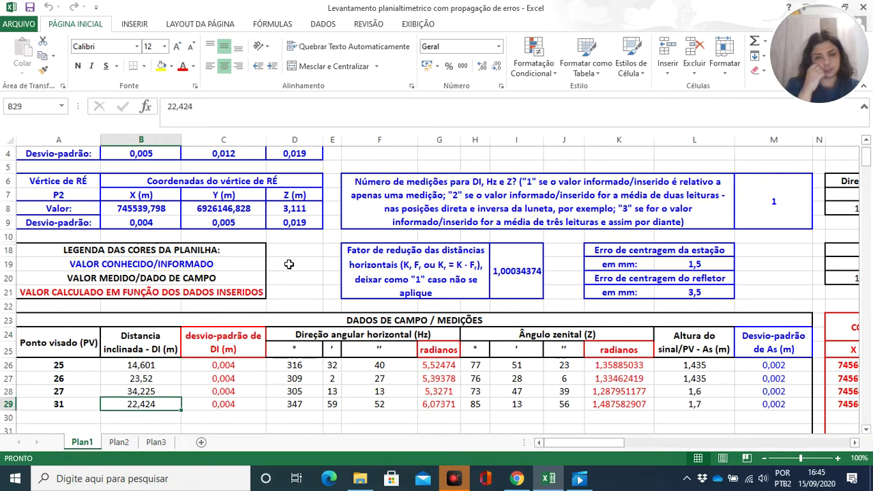
Step: Examine the formula for the slope distance standard deviation in C26
key("Right")
key("Up")
key("Up")
key("Up")
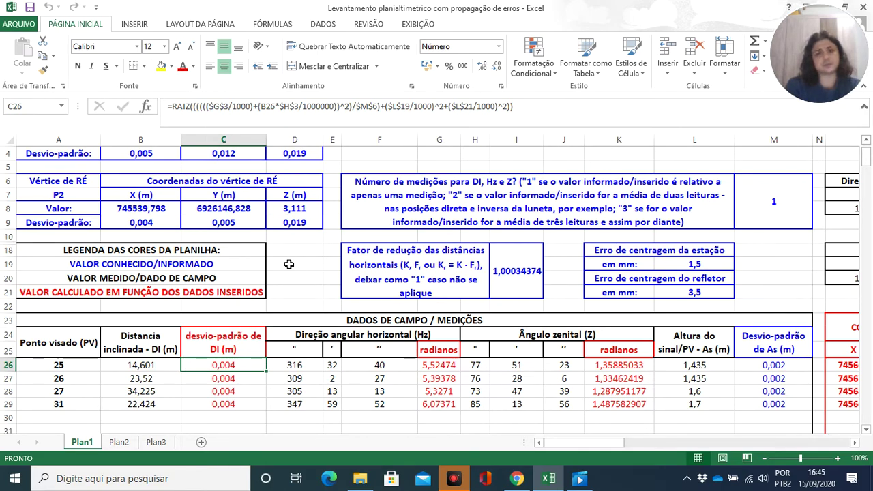
Step: Examine the degrees, minutes and seconds of the horizontal angular directions in D26:F29
key("Right")
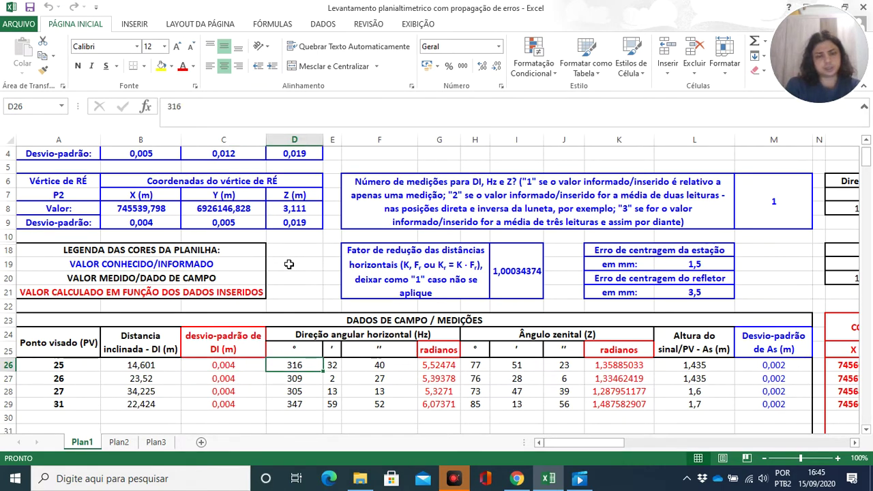
key("Right")
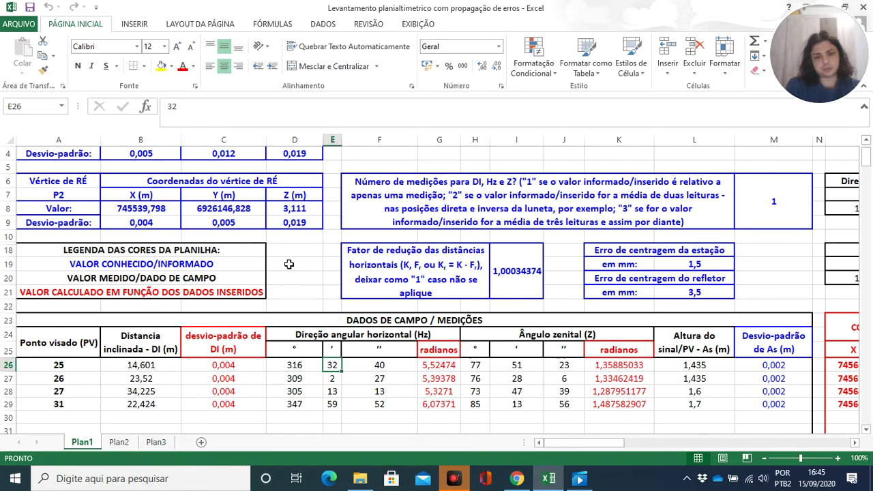
key("Right")
key("Down")
key("Down")
key("Down")
key("Left")
key("Up")
key("Up")
key("Left")
key("Up")
key("Right")
key("Right")
key("Down")
key("Down")
key("Down")
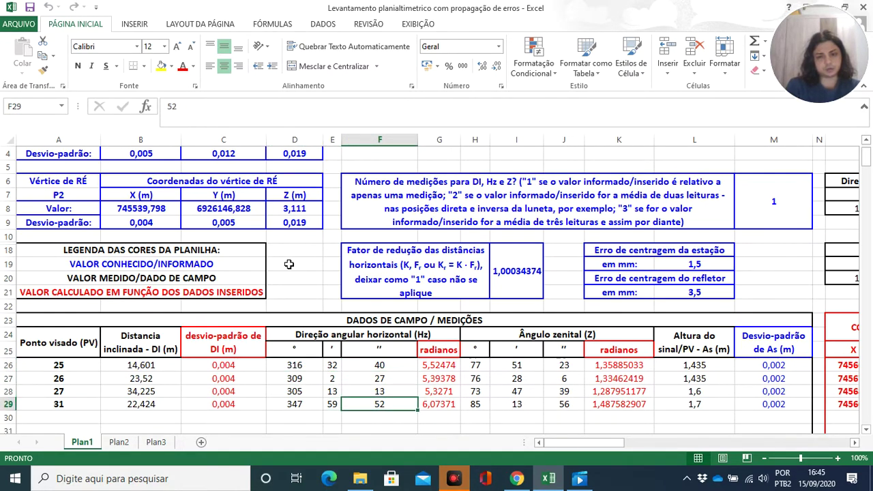
Step: Examine the degrees, minutes and seconds of the zenith angles in H26:J29
key("Right")
key("Right")
key("Up")
key("Up")
key("Up")
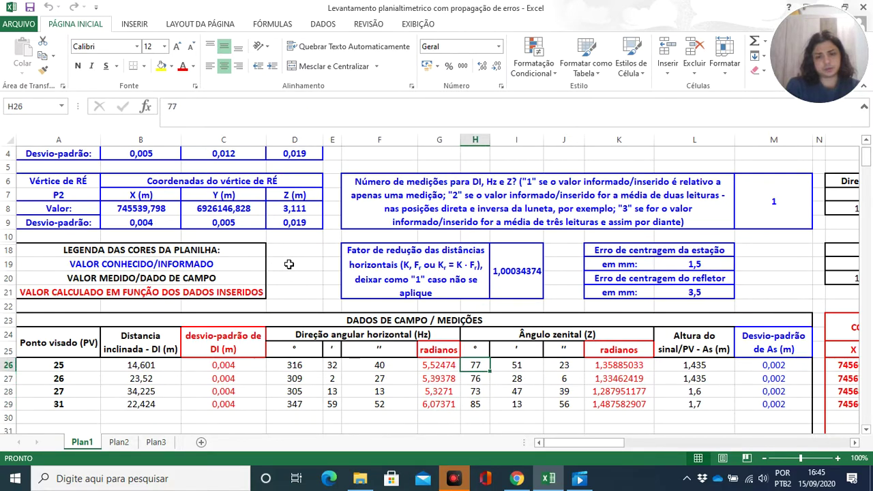
key("Right")
key("Right")
key("Down")
key("Left")
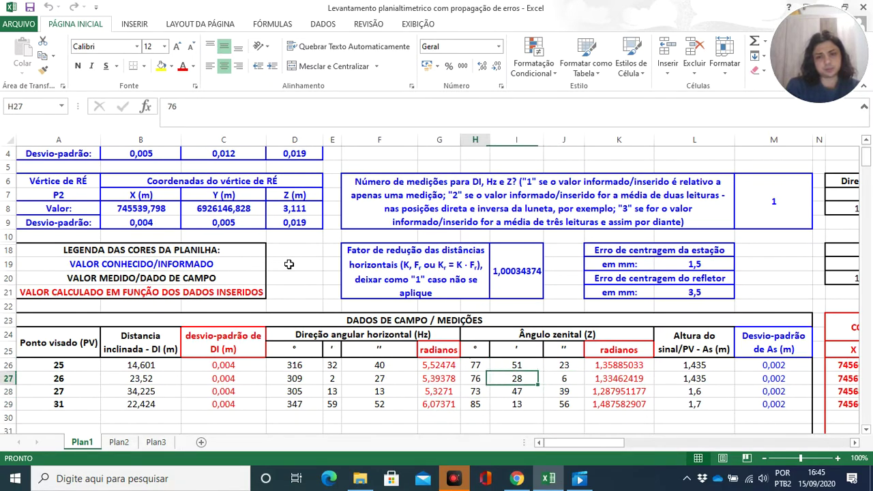
key("Left")
key("Down")
key("Down")
key("Right")
key("Right")
key("Up")
Step: Go back over the angle readings in row 28 and examine the zenith angle's radian conversion formula in K28
key("Left")
key("Left")
key("Left")
key("Left")
key("Left")
key("Left")
key("Right")
key("Right")
key("Right")
key("Right")
key("Right")
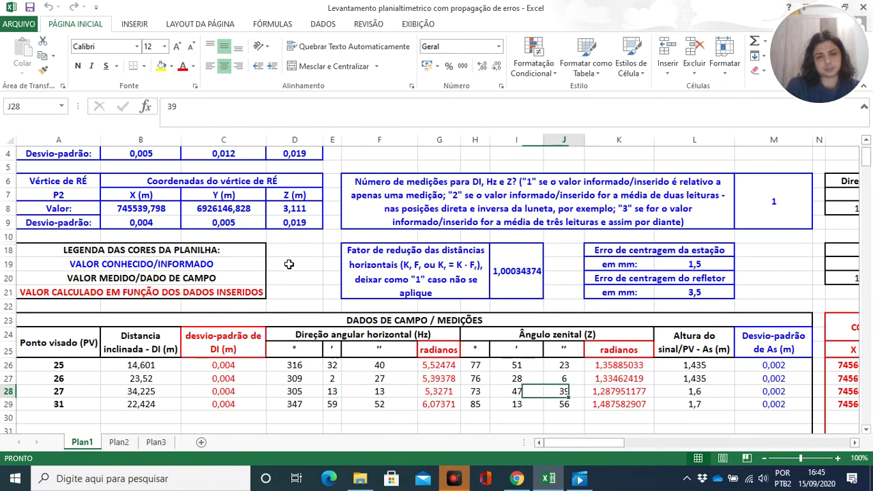
key("Right")
key("Right")
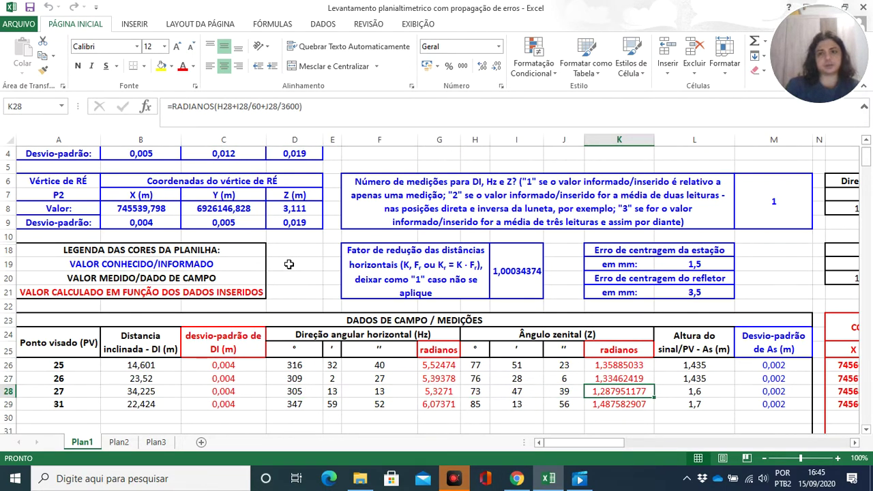
Step: Examine the signal heights (As) of the sighted points in L26:L29
key("Right")
key("Right")
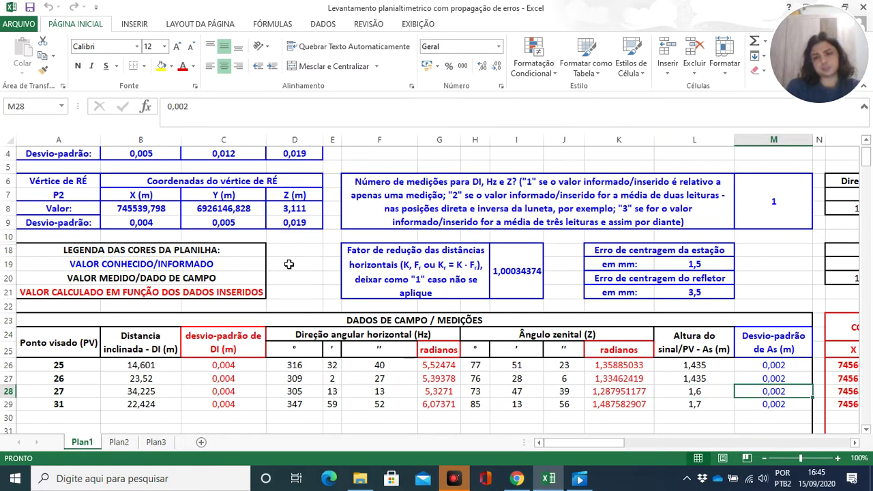
key("Up")
key("Left")
key("Up")
key("Down")
key("Up")
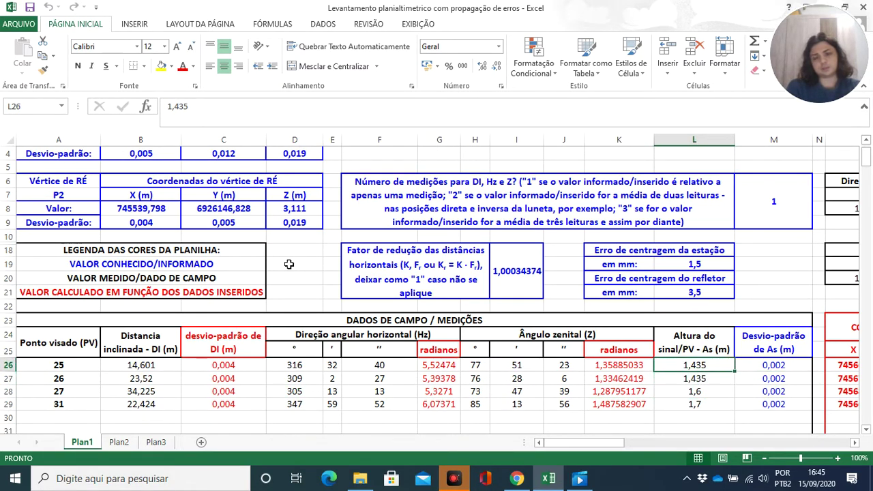
key("Down")
key("Down")
key("Down")
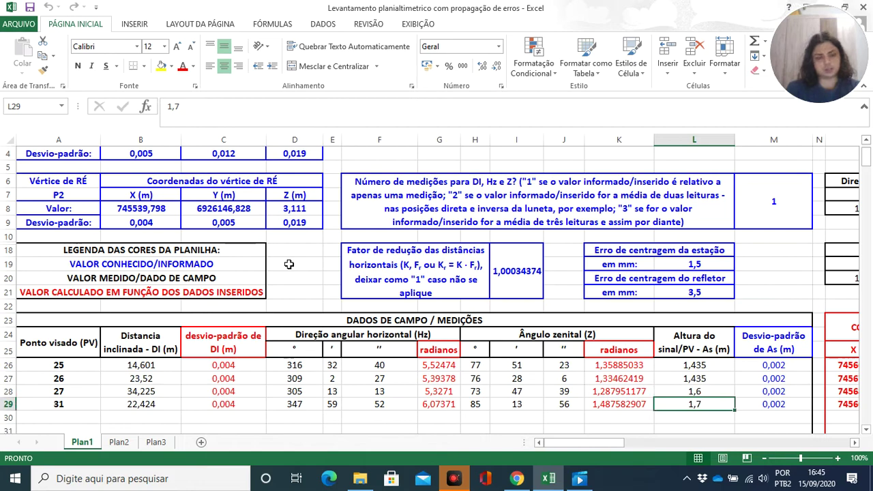
Step: Examine the standard deviations of the signal heights in M26:M29
key("Right")
key("Up")
key("Up")
key("Up")
key("Down")
key("Down")
key("Down")
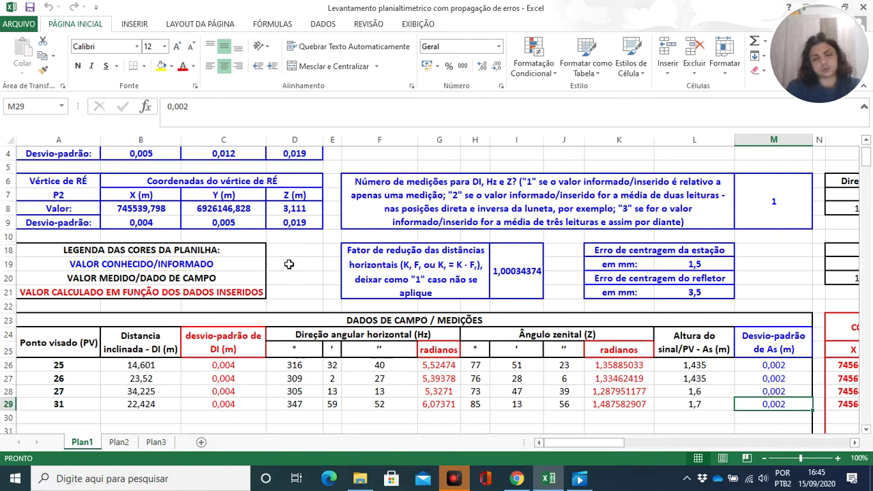
Step: Go back across row 29 of the field data and return to the first sighted point's row, 26
key("Left")
key("Left")
key("Left")
key("Left")
key("Left")
key("Left")
key("Left")
key("Left")
key("Left")
key("Left")
key("Left")
key("Left")
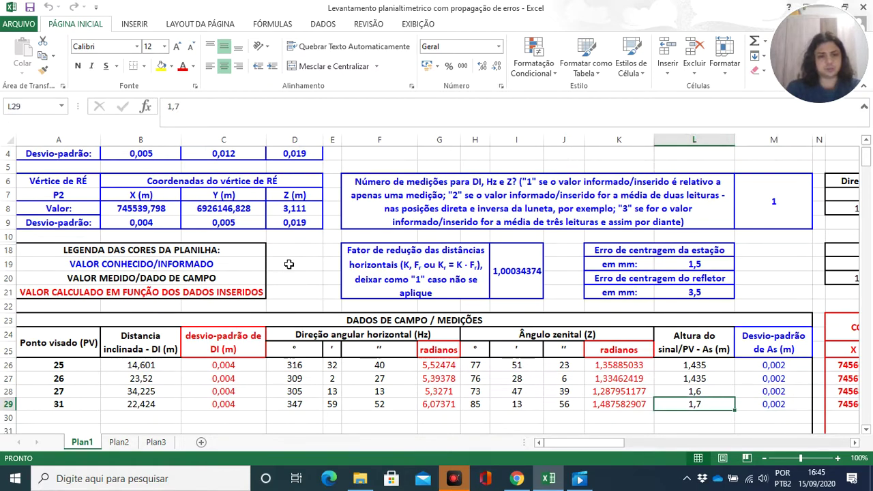
key("Right")
key("Right")
key("Up")
key("Up")
key("Left")
key("Up")
key("Right")
Step: Review the first point's measurements across row 26, up to the radian conversion of the zenith angle in K26
key("Right")
key("Right")
key("Left")
key("Right")
key("Right")
key("Right")
key("Right")
key("Right")
key("Right")
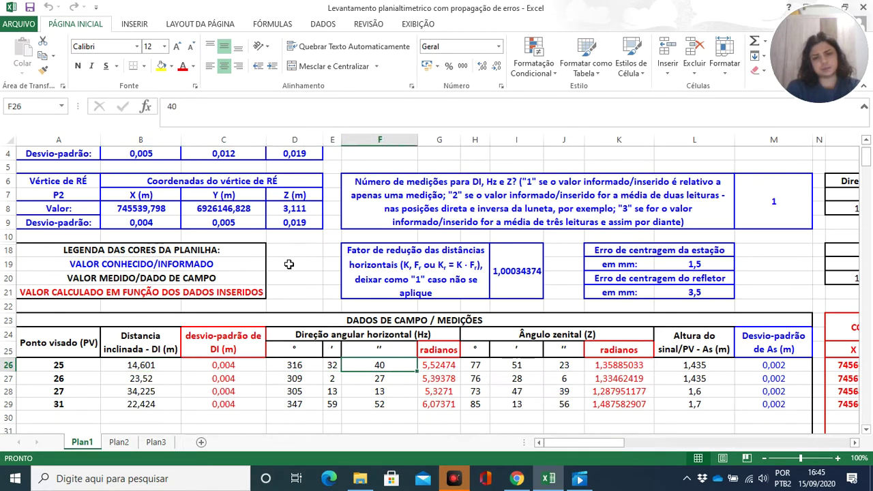
key("Right")
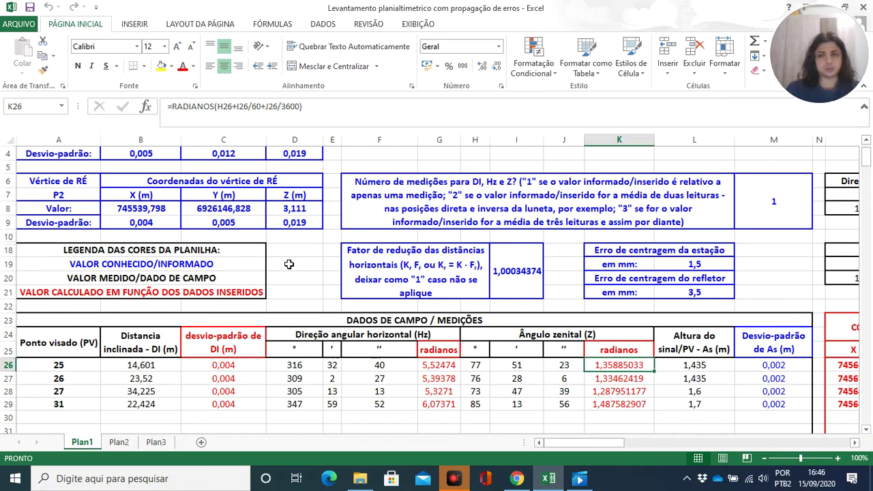
Step: Continue along row 26 past the signal height data to the calculated results, up to the σ2D formula in U26
key("Right")
key("Right")
key("Right")
key("Right")
key("Right")
key("Right")
key("Right")
key("Right")
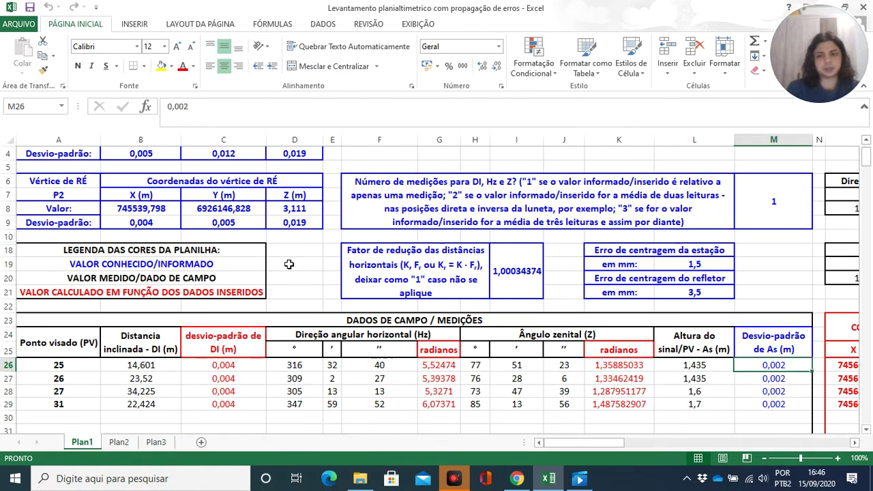
key("Right")
key("Right")
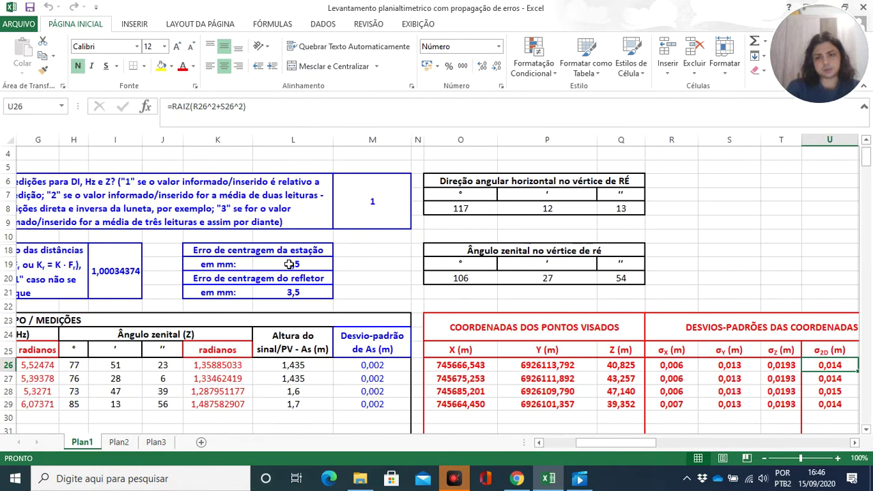
Step: Examine the block of calculated coordinates of the sighted points and its X, Y and Z headings in O25:Q25
key("Left")
key("Left")
key("Left")
key("Left")
key("Left")
key("Up")
key("Up")
key("Left")
key("Down")
key("Down")
key("Down")
key("Right")
key("Up")
key("Right")
key("Right")
key("Down")
key("Left")
key("Left")
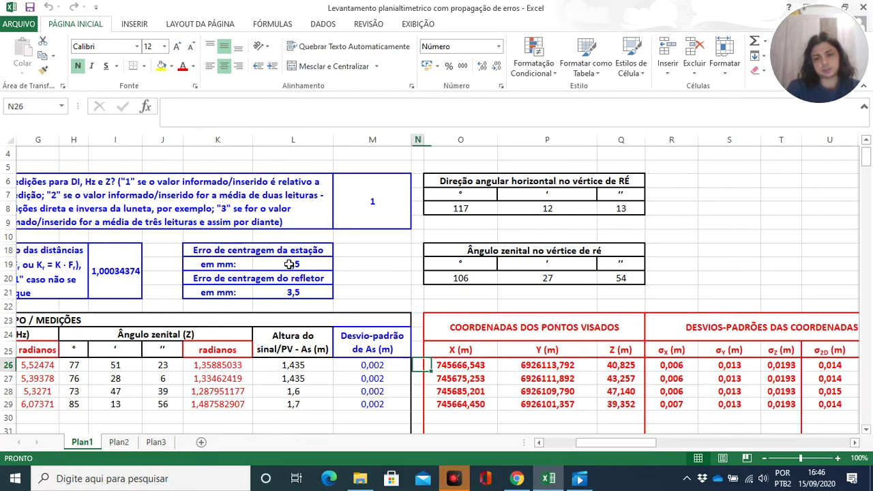
key("Up")
key("Right")
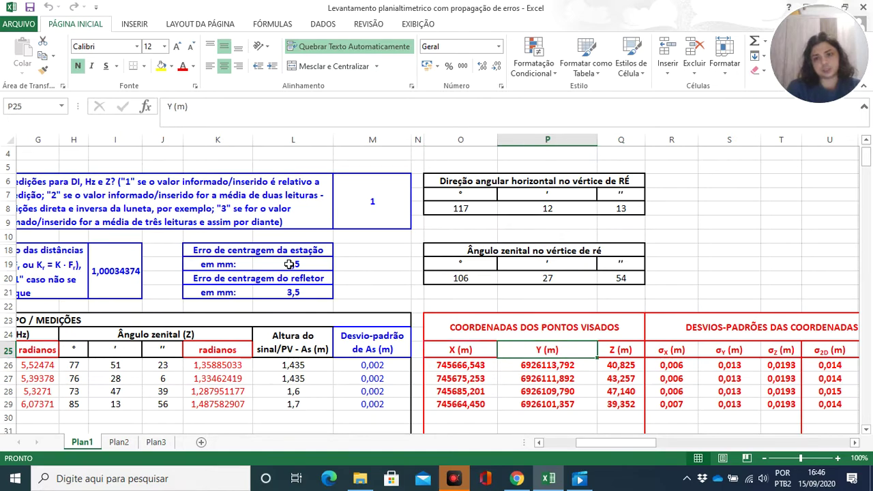
key("Right")
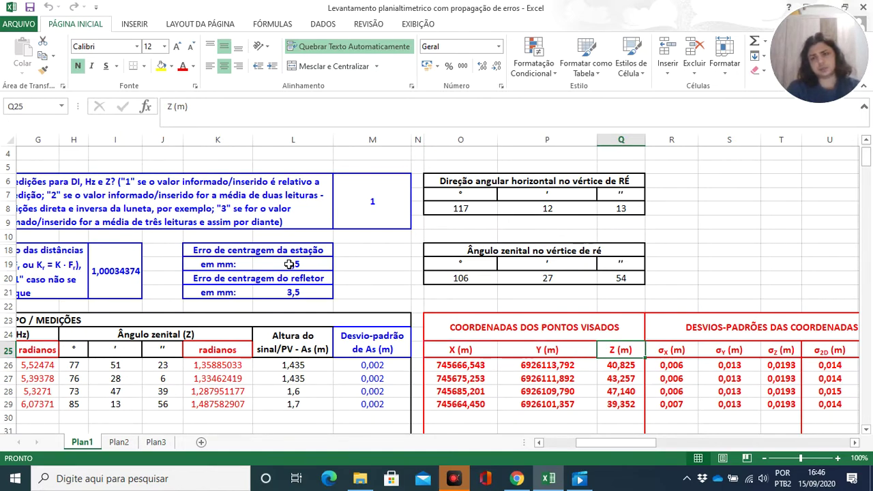
Step: Review the calculated X, Y and Z coordinates of the sighted points down to the last point's row, 29
key("Down")
key("Down")
key("Down")
key("Left")
key("Left")
key("Down")
key("Right")
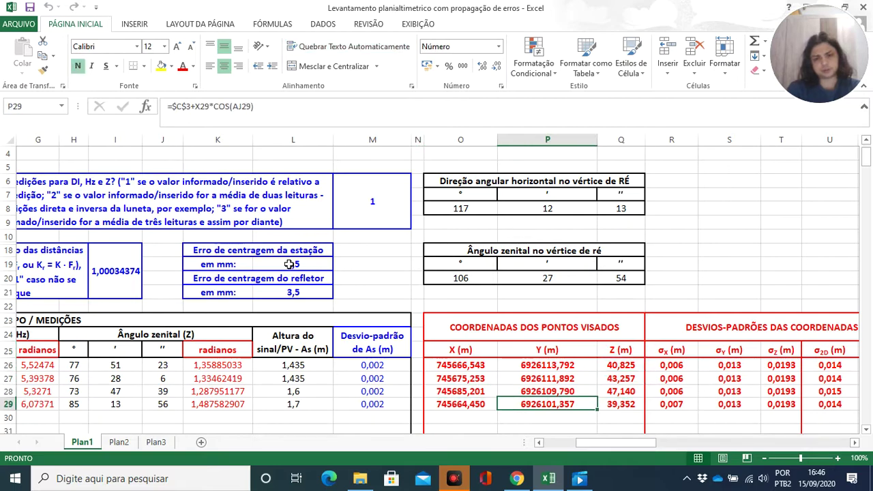
key("Down")
key("Down")
key("Up")
key("Up")
key("Right")
key("Left")
Step: Continue across the last point's coordinate standard deviations in row 29 and return up to the σ2D heading in U25
key("Right")
key("Right")
key("Right")
key("Right")
key("Right")
key("Right")
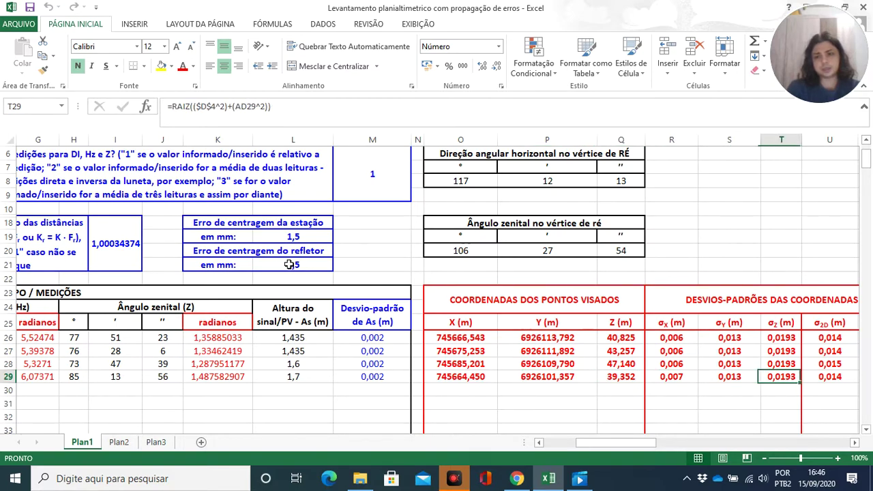
key("Left")
key("Up")
key("Up")
key("Up")
key("Up")
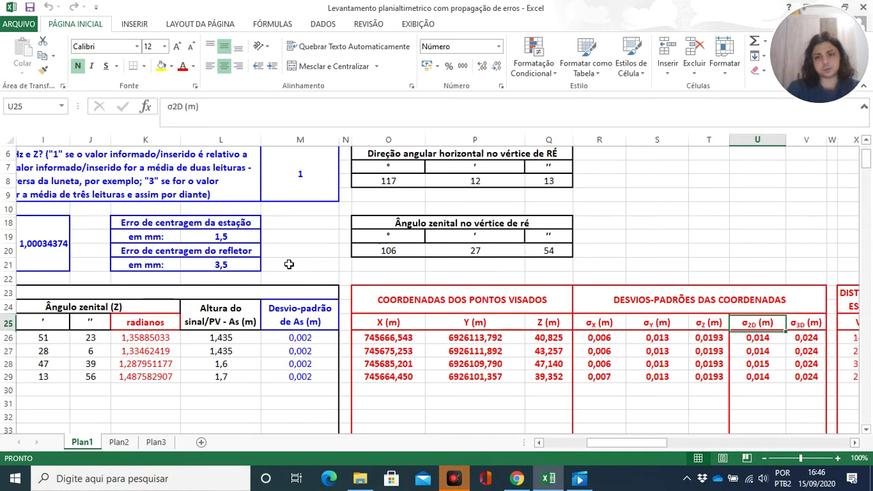
Step: Examine the coordinate standard deviation headings σX, σY and σZ in R25:T25
key("Left")
key("Left")
key("Left")
key("Left")
key("Up")
key("Down")
key("Right")
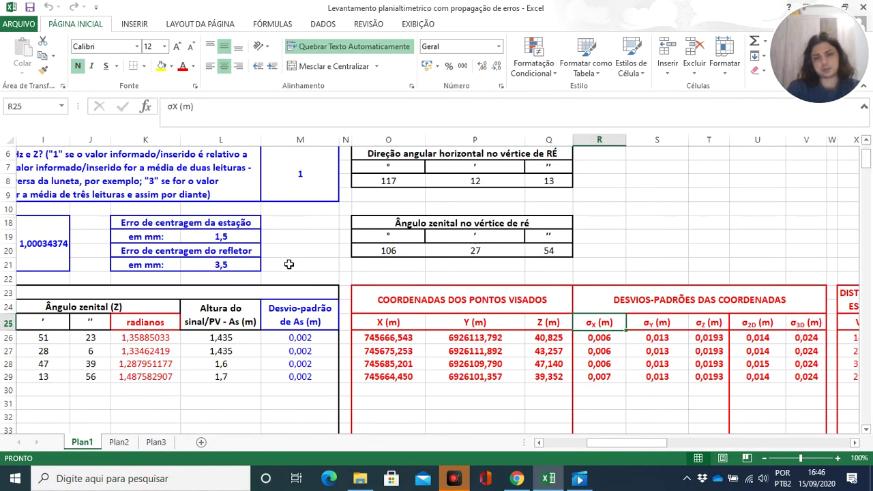
key("Right")
key("Right")
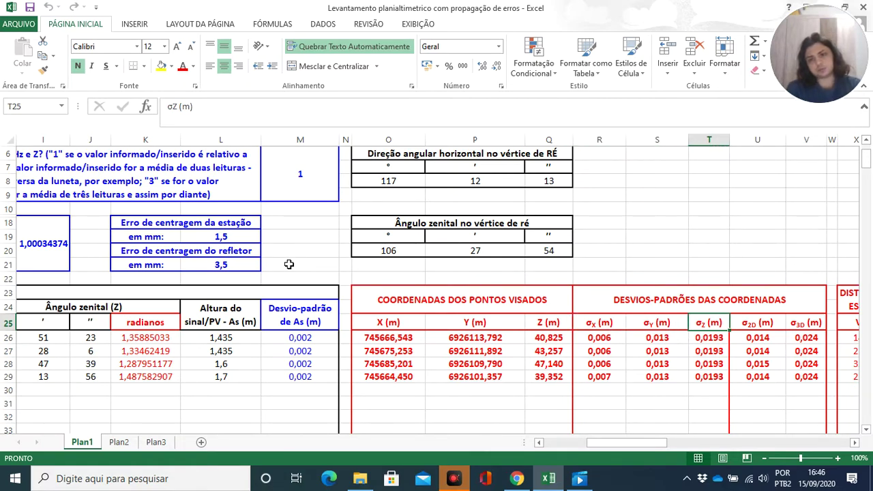
Step: Look over the standard deviation values of the sighted points and inspect the σX formula in R27
key("Down")
key("Down")
key("Down")
key("Left")
key("Left")
key("Up")
key("Up")
key("Down")
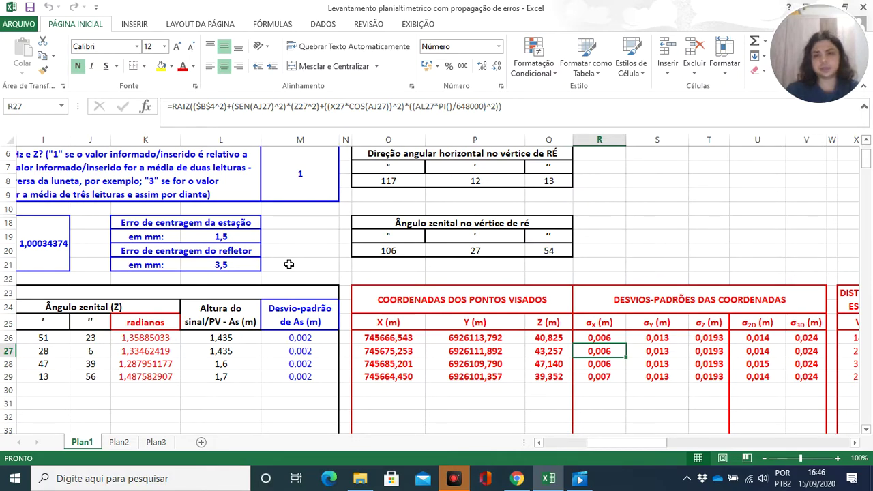
Step: Review the combined standard deviations σ2D and σ3D, inspecting the σ2D formulas in U27 and U26
key("Right")
key("Right")
key("Right")
key("Right")
key("Left")
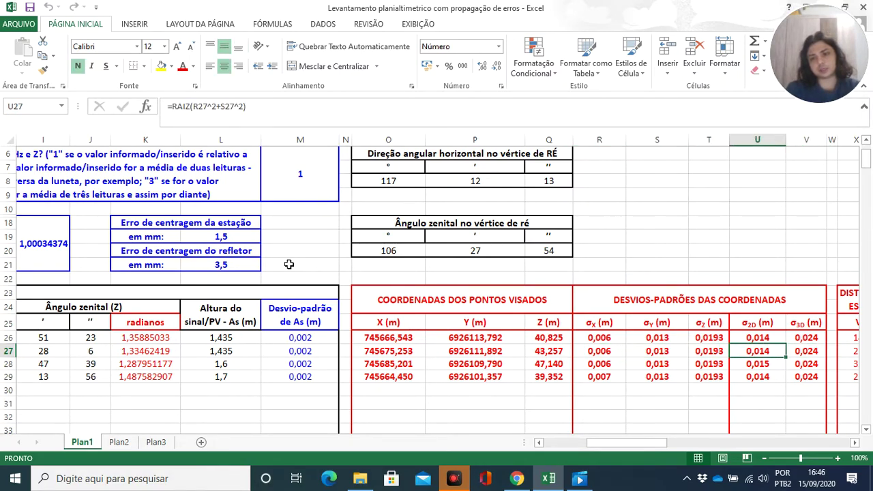
key("Up")
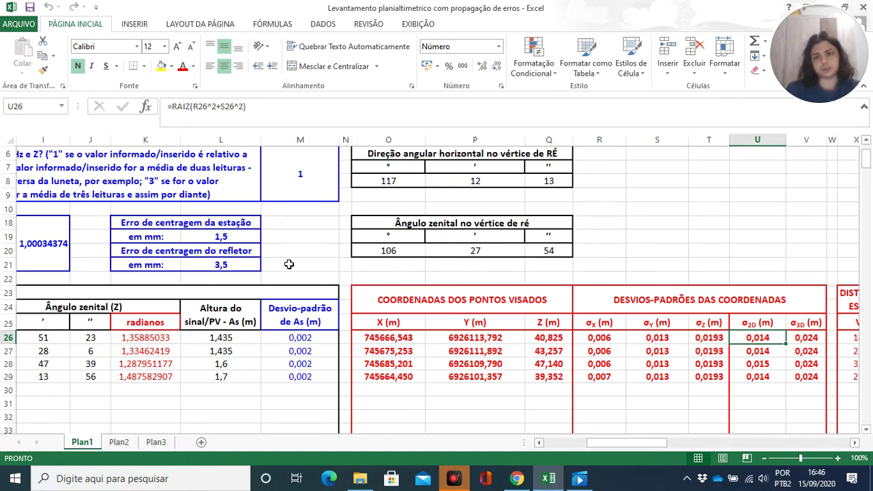
key("Right")
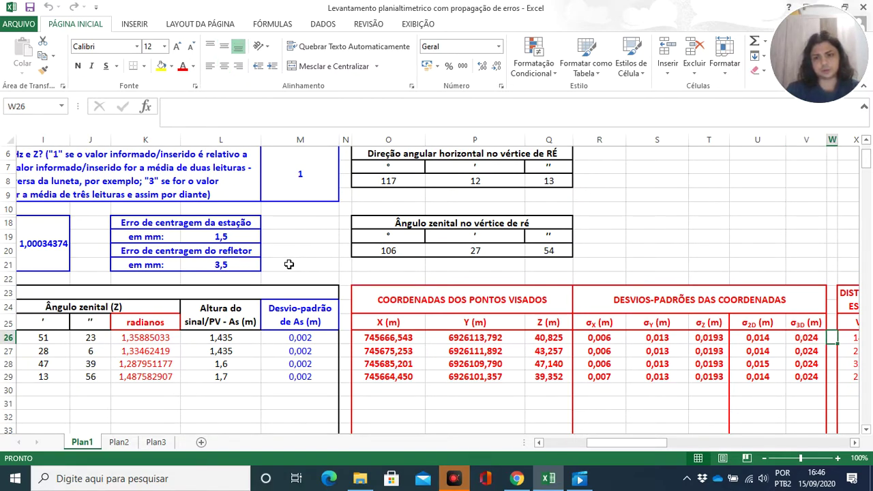
Step: Continue along row 26 past the horizontal distance and height difference blocks to AE26
key("Right")
key("Right")
key("Right")
key("Right")
key("Right")
key("Right")
key("Right")
key("Right")
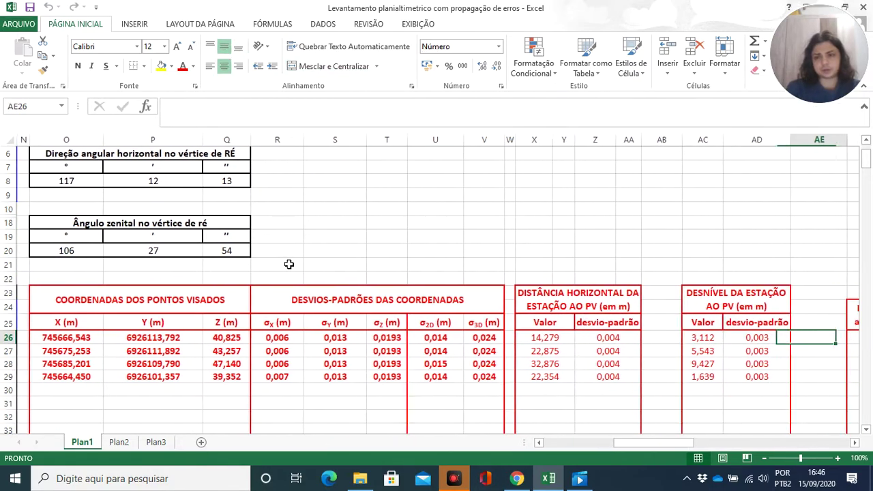
Step: Go back along row 26 to compare the coordinate standard deviations with the horizontal distance and height difference blocks
key("Left")
key("Left")
key("Left")
key("Left")
key("Left")
key("Left")
key("Left")
key("Right")
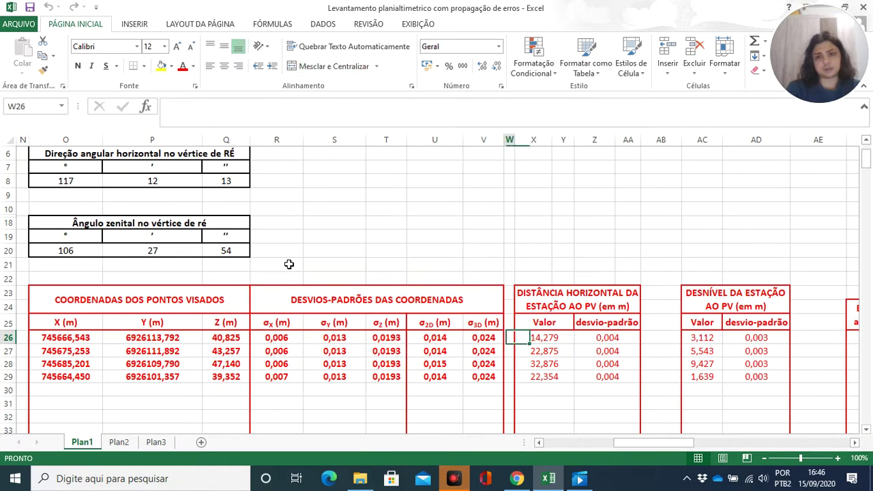
key("Left")
key("Left")
key("Left")
key("Left")
key("Left")
key("Right")
key("Right")
key("Right")
key("Right")
key("Right")
key("Right")
key("Right")
key("Right")
key("Right")
key("Right")
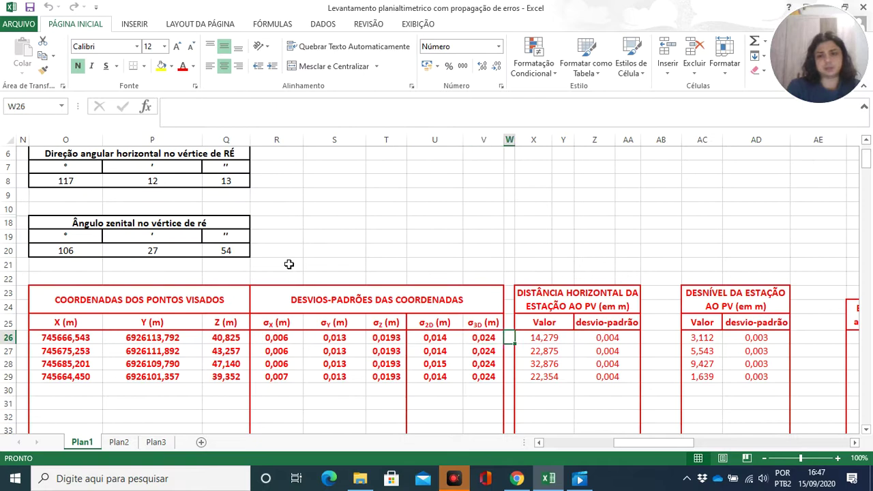
Step: Examine the first point's horizontal distance from the station and the formula for its standard deviation in Z26
key("Right")
key("Left")
key("Left")
key("Left")
key("Left")
key("Left")
key("Left")
key("Left")
key("Left")
key("Left")
key("Right")
key("Right")
key("Left")
key("Right")
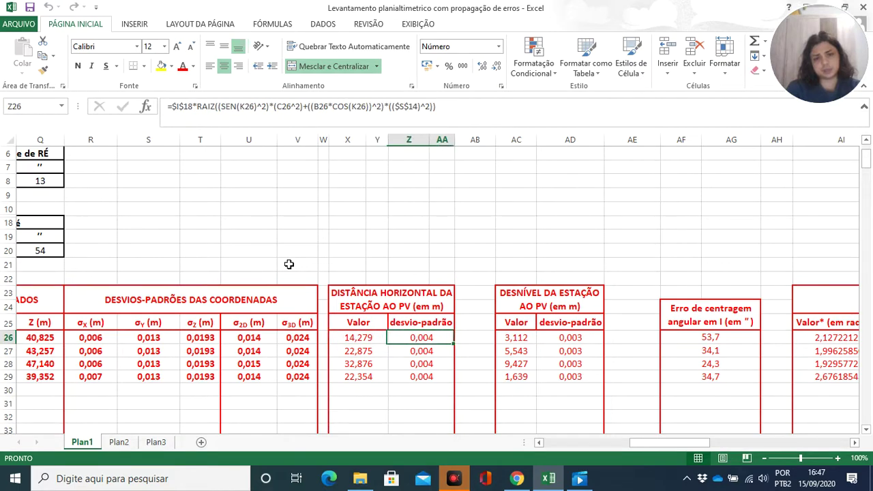
Step: Review the first point's height difference from the station and its standard deviation in AC26:AD26
key("Right")
key("Right")
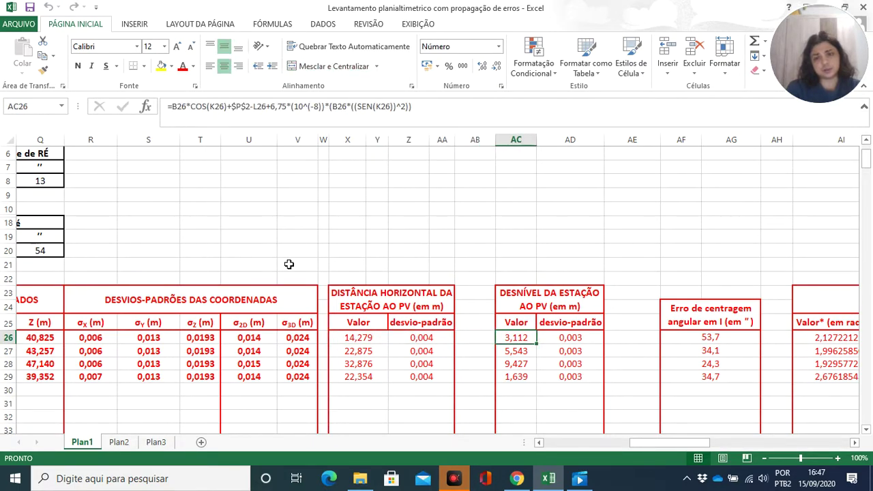
key("Left")
key("Right")
key("Right")
key("Left")
key("Right")
key("Left")
key("Right")
key("Right")
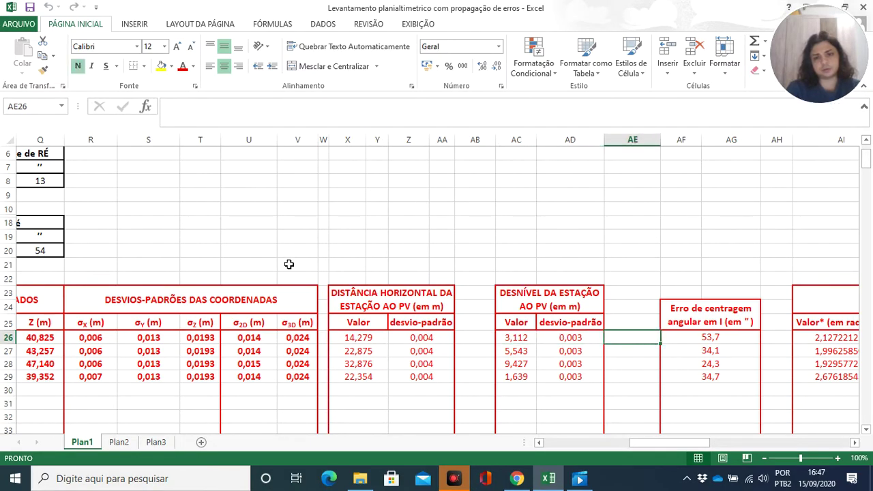
Step: Examine the formula for the first point's angular centring error in AF26
key("Right")
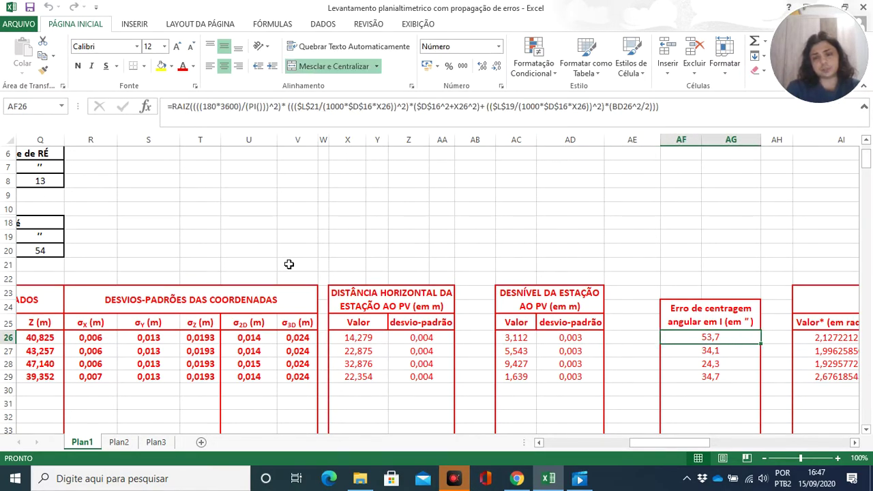
key("Right")
key("Right")
key("Left")
key("Left")
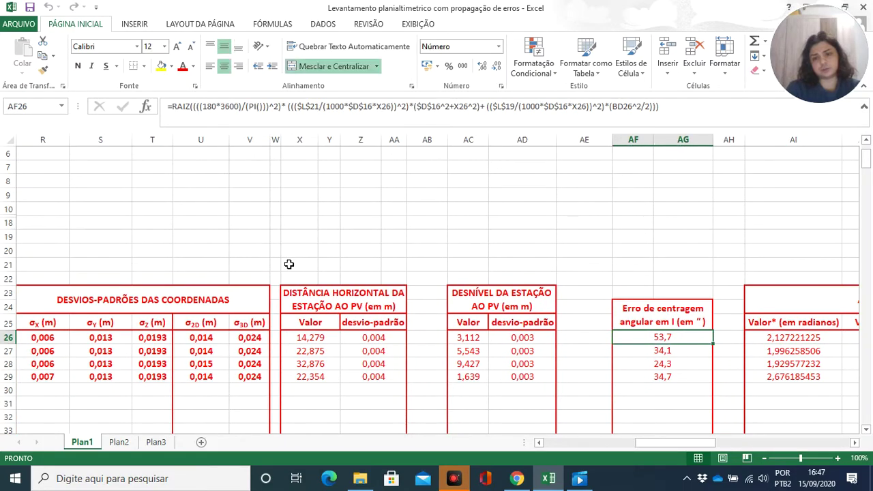
key("Left")
key("Right")
key("Left")
key("Right")
Step: Go down the centring errors to row 29 and across the last point's azimuth to its standard deviation in AL29
key("Down")
key("Down")
key("Down")
key("Right")
key("Right")
key("Right")
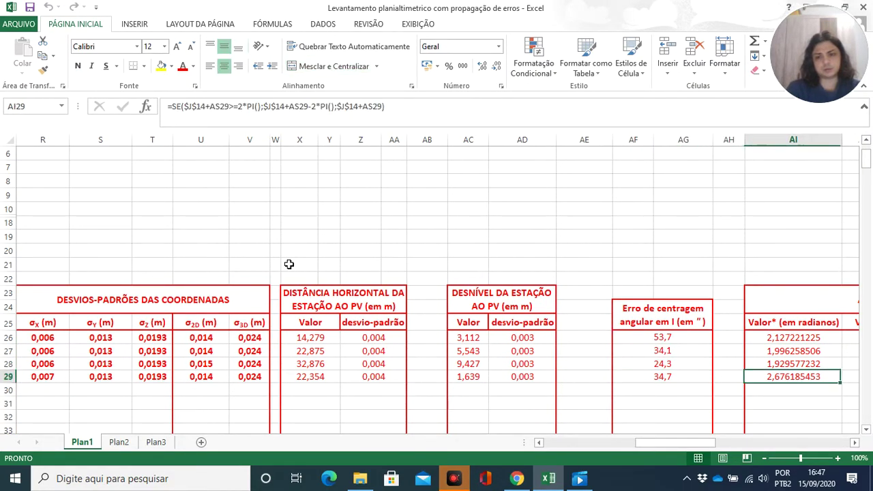
key("Left")
key("Right")
key("Right")
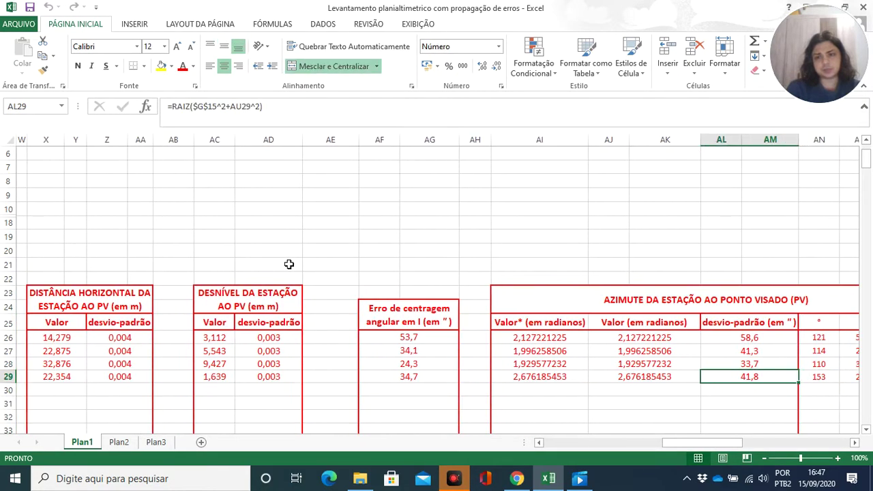
Step: Return to AI26 and review the first point's azimuth values in radians and their standard deviation
key("Left")
key("Left")
key("Up")
key("Up")
key("Up")
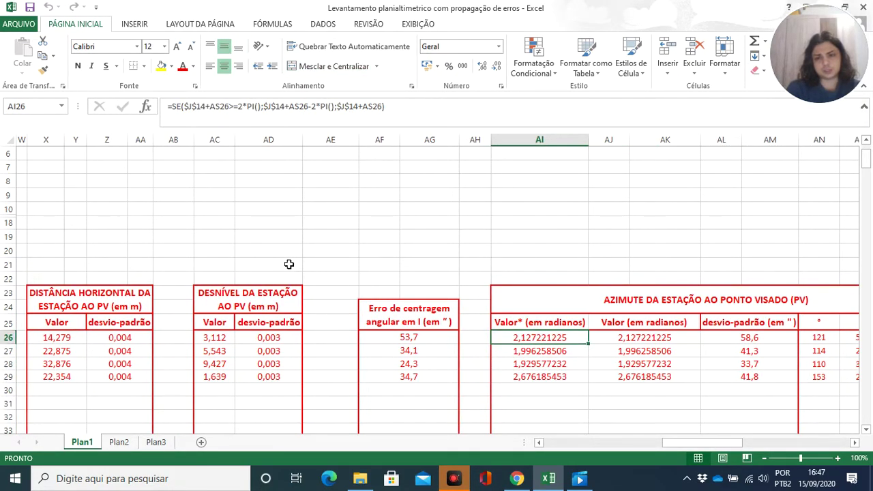
key("Right")
key("Right")
key("Right")
key("Left")
Step: Check the last point's azimuth in degrees, minutes and seconds along row 29 up to AP29
key("Down")
key("Down")
key("Down")
key("Right")
key("Right")
key("Right")
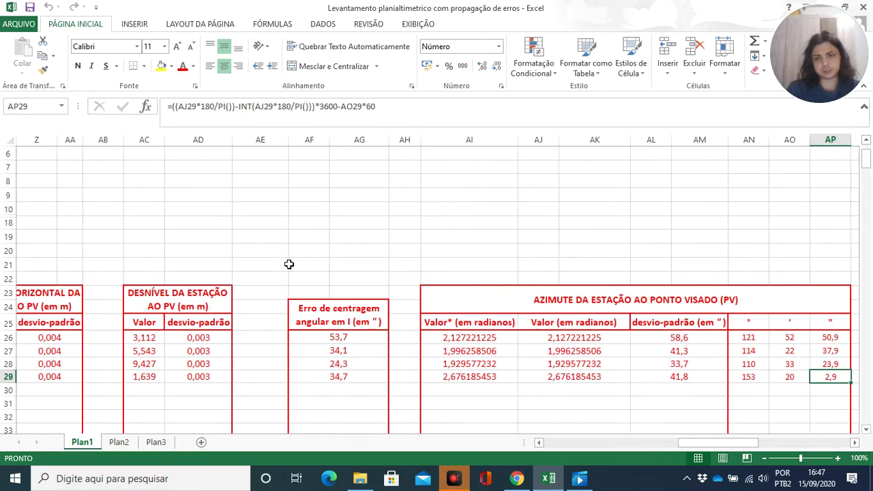
Step: Check the first point's azimuth in degrees, minutes and seconds along row 26 up to AP26
key("Left")
key("Up")
key("Up")
key("Up")
key("Left")
key("Right")
key("Right")
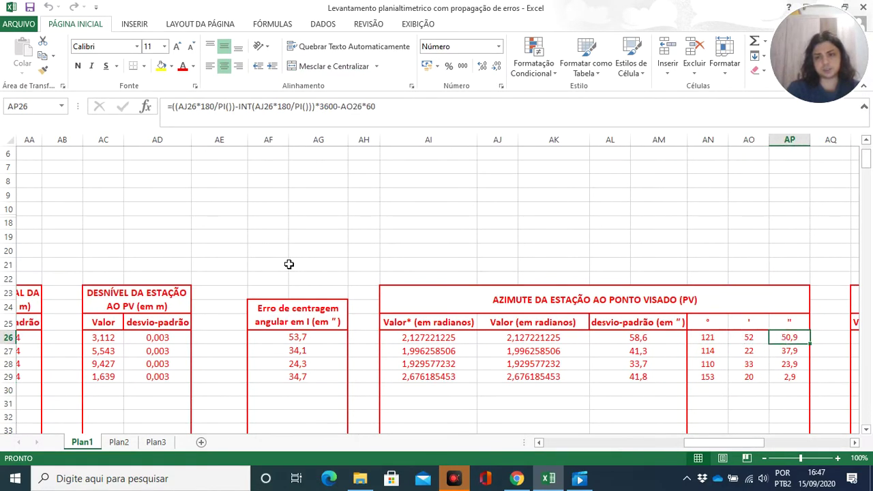
Step: Move on to the irradiated angle block and inspect the standard deviation in AU28 and the radian value in AS26
key("Down")
key("Down")
key("Right")
key("Right")
key("Right")
key("Right")
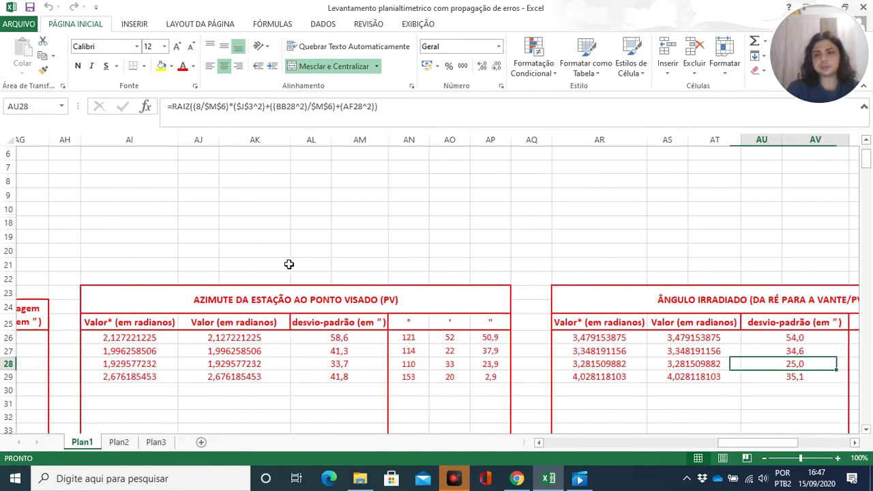
key("Left")
key("Up")
key("Up")
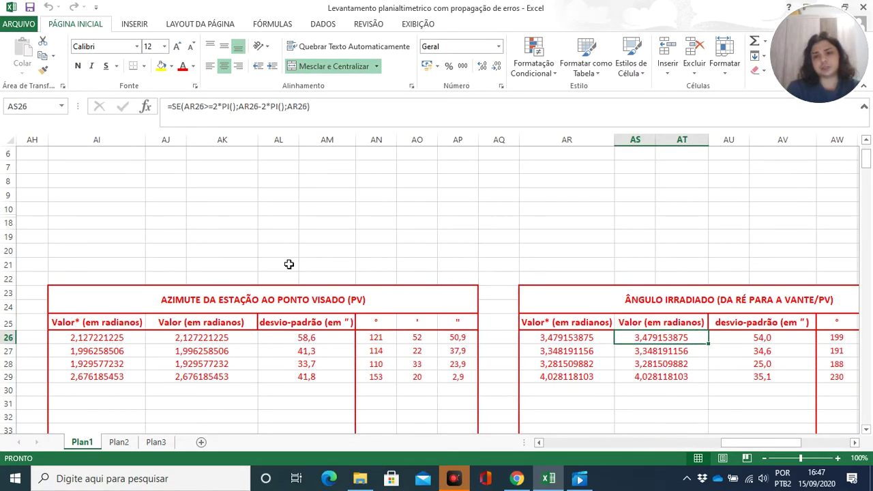
Step: Review the first point's irradiated angle along row 26, from the radian value in AR26 to the seconds in AY26
key("Left")
key("Right")
key("Right")
key("Right")
key("Left")
key("Left")
key("Right")
key("Right")
key("Right")
key("Right")
Step: Go back through the third point's irradiated angle in row 28 and inspect the standard deviation formula in AU27
key("Down")
key("Down")
key("Left")
key("Left")
key("Left")
key("Left")
key("Right")
key("Up")
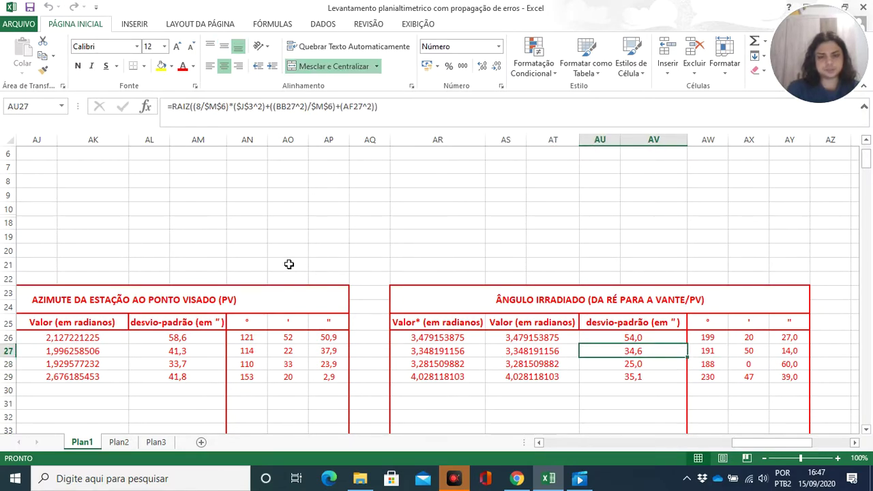
Step: Examine the station levelling error column, inspecting the formula in BB26 and continuing down to BB29
key("Right")
key("Right")
key("Right")
key("Right")
key("Right")
key("Right")
key("Right")
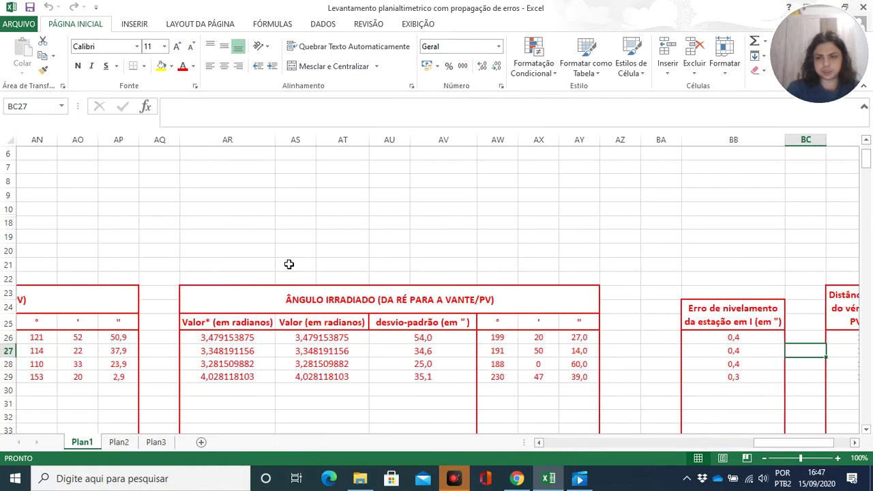
key("Left")
key("Up")
key("Down")
key("Up")
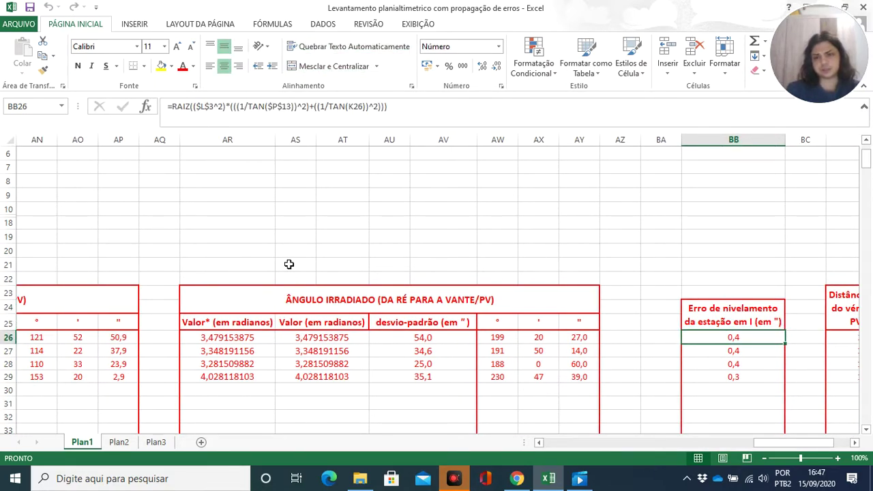
key("Down")
key("Down")
key("Down")
Step: Check the horizontal distances from the backsight vertex to the sighted points in BD26 to BD29
key("Right")
key("Right")
key("Right")
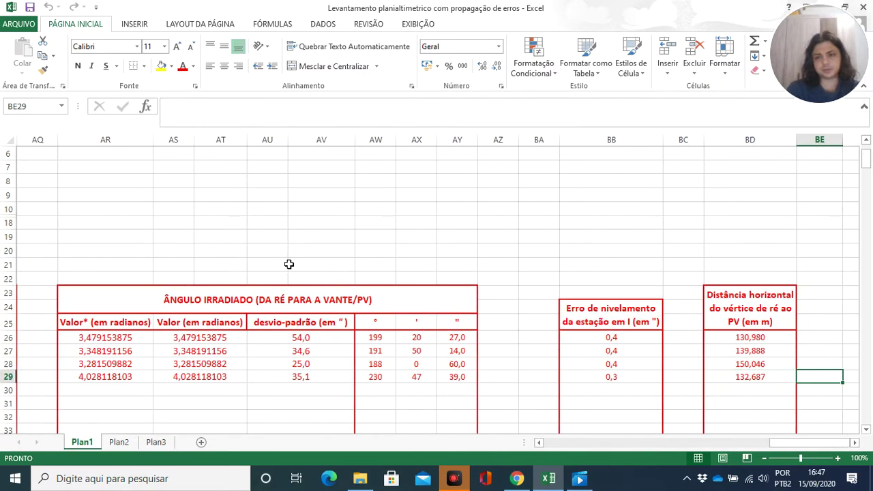
key("Left")
key("Up")
key("Up")
key("Up")
key("Down")
key("Down")
key("Down")
key("Up")
key("Up")
key("Up")
Step: Return to the field data block and go through the sighted points from A26 to A29
key("Left")
key("Left")
key("Left")
key("Left")
key("Left")
key("Left")
key("Left")
key("Left")
key("Left")
key("Left")
key("Left")
key("Left")
key("Left")
key("Left")
key("Left")
key("Left")
key("Left")
key("Left")
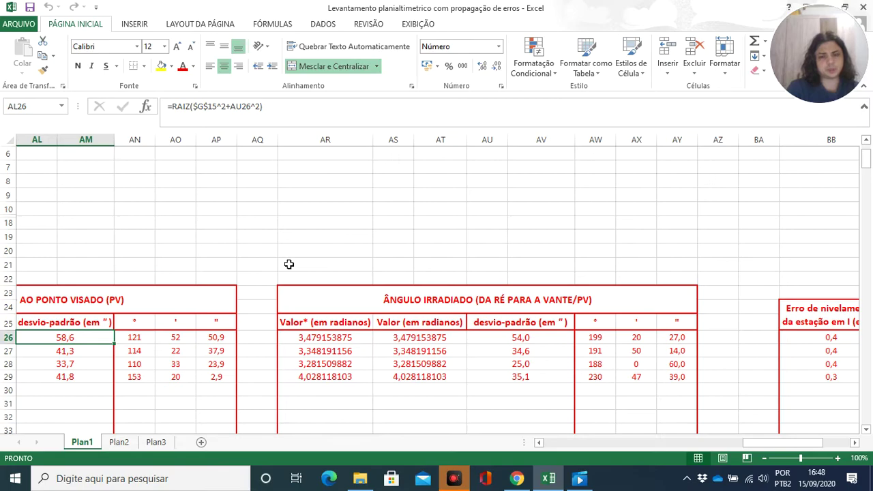
key("Left")
key("Left")
key("Left")
key("Left")
key("Left")
key("Left")
key("Left")
key("Left")
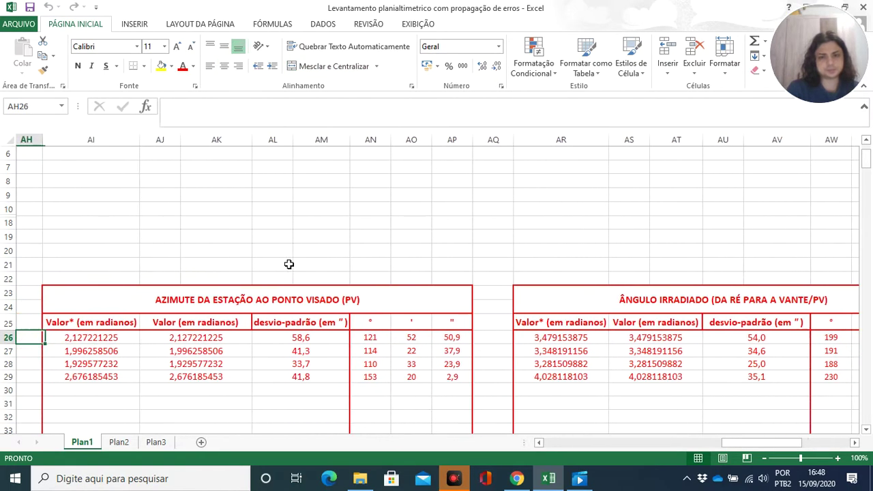
key("Left")
key("Left")
key("Left")
key("Left")
key("Left")
key("Left")
key("Left")
key("Left")
key("Left")
key("Left")
key("Left")
key("Left")
key("Left")
key("Left")
key("Left")
key("Left")
key("Left")
key("Left")
key("Left")
key("Left")
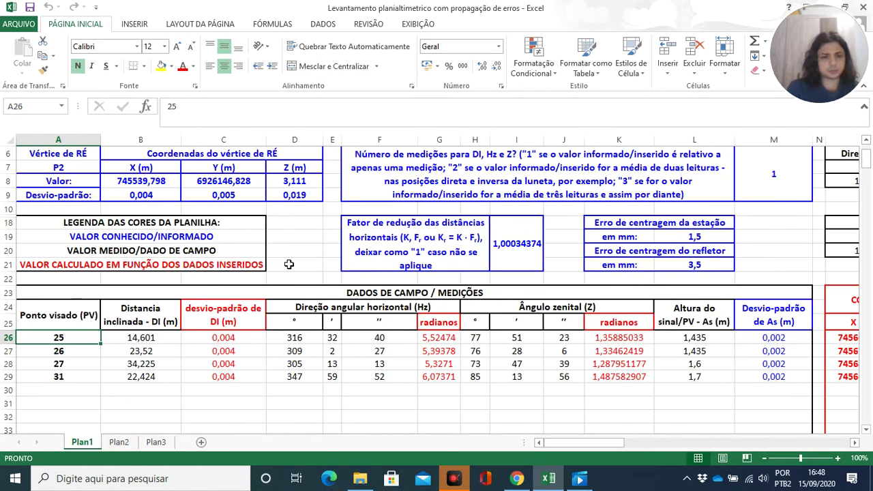
key("Down")
key("Down")
key("Down")
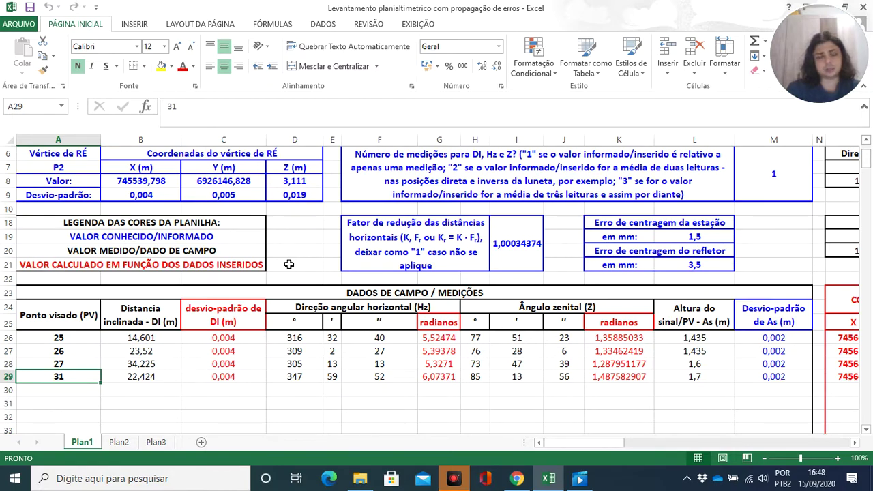
Step: Highlight the last sighted point's row from A29 to BD29, and return to an empty cell, C31, below the measurements
left_click(9, 377)
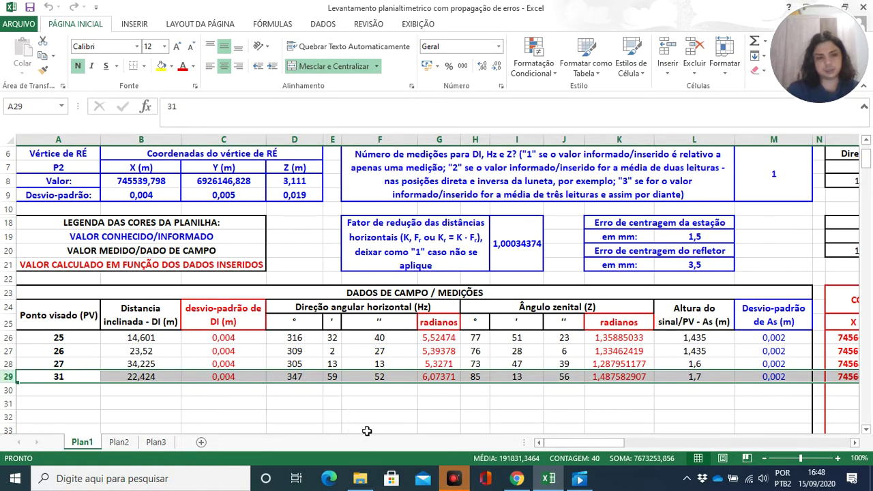
left_click_drag(576, 442, 847, 432)
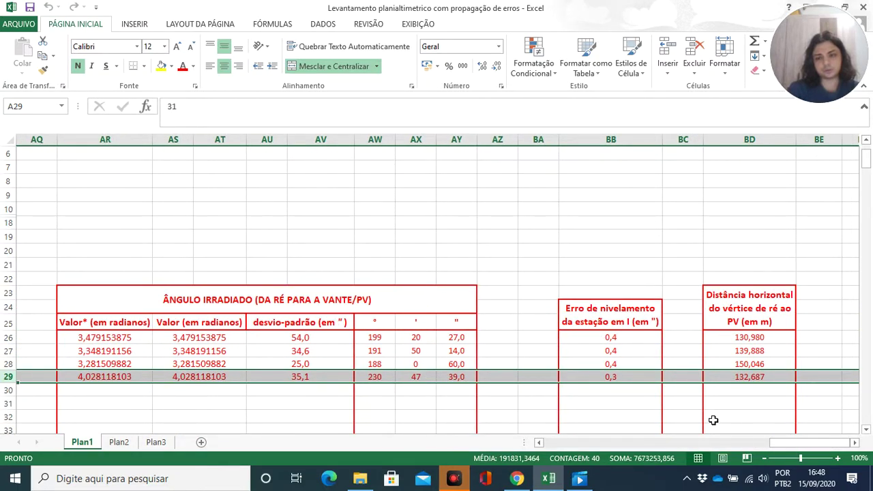
left_click_drag(784, 443, 53, 407)
left_click(53, 407)
left_click_drag(60, 376, 759, 389)
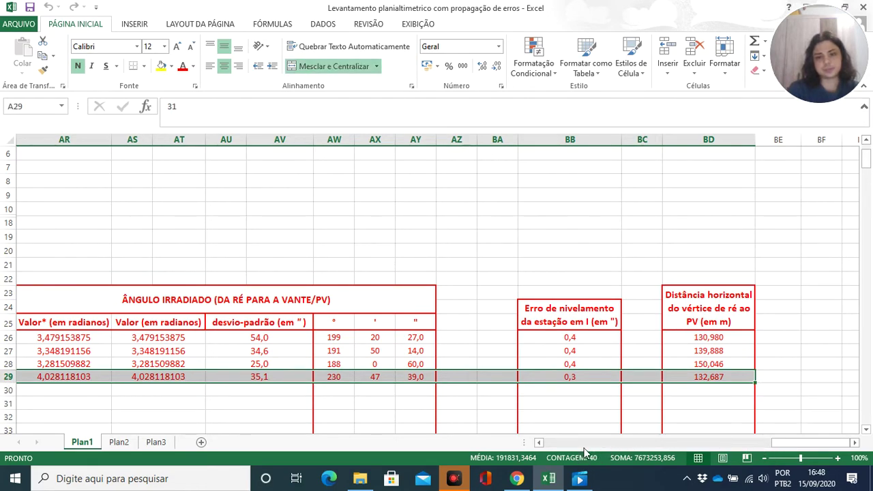
left_click(584, 444)
left_click(584, 446)
left_click(183, 407)
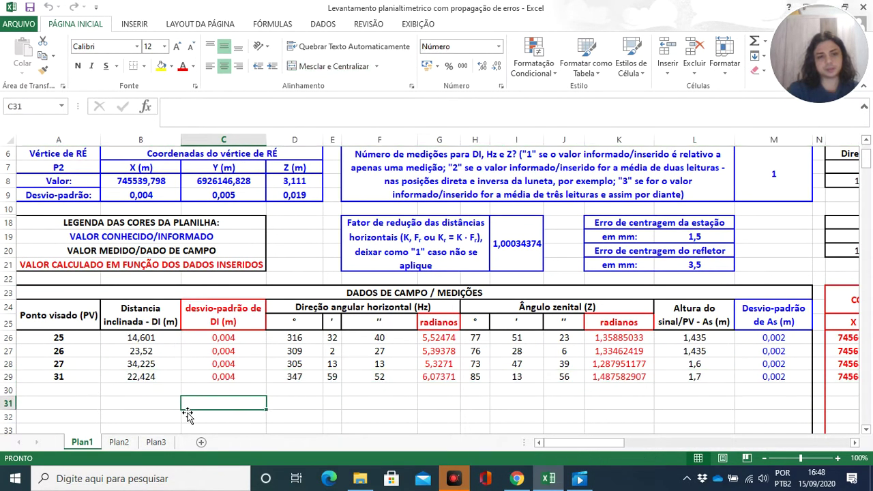
Step: Look over the calculated coordinates, standard deviations, azimuths, angles and distances, and return to the field data
left_click_drag(559, 446, 597, 447)
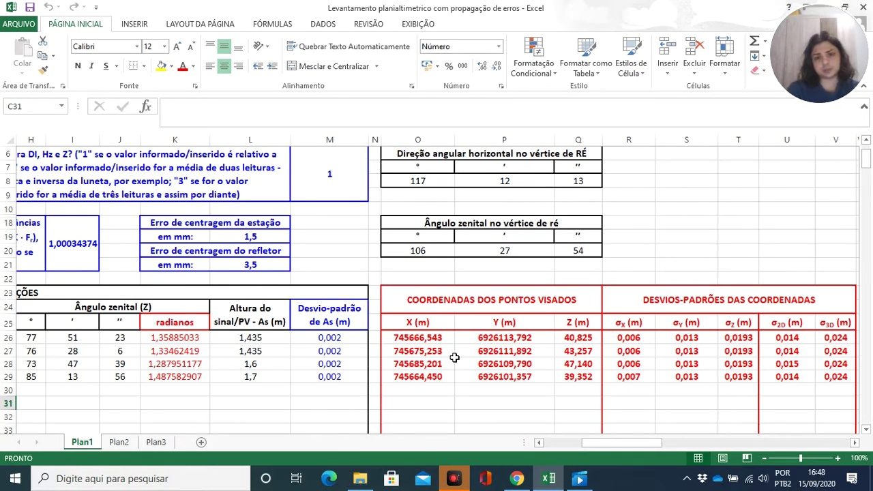
left_click_drag(609, 448, 822, 464)
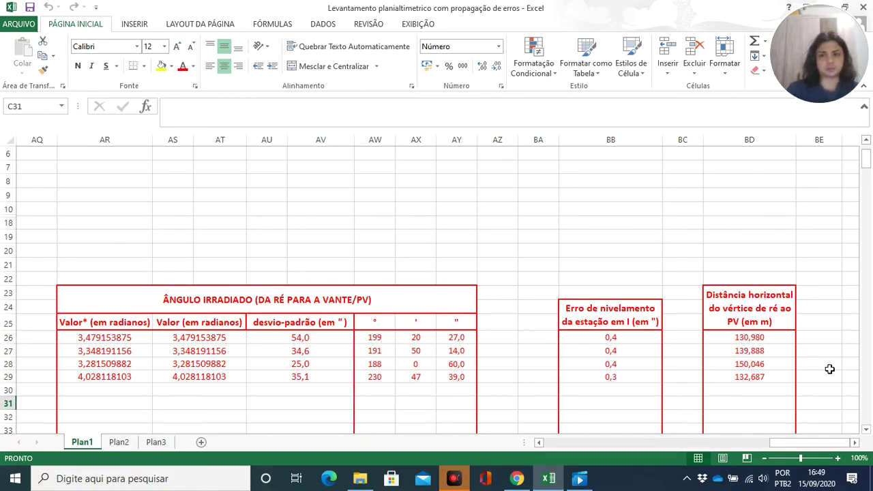
left_click(561, 448)
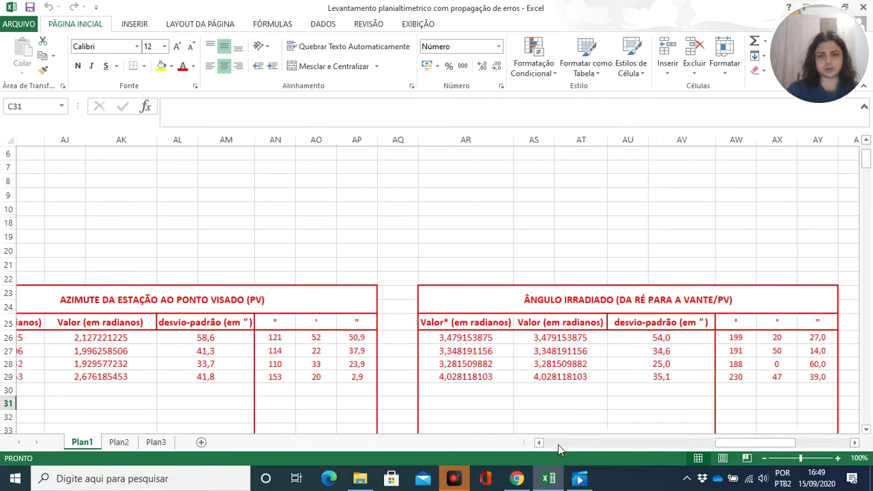
left_click_drag(557, 448, 544, 448)
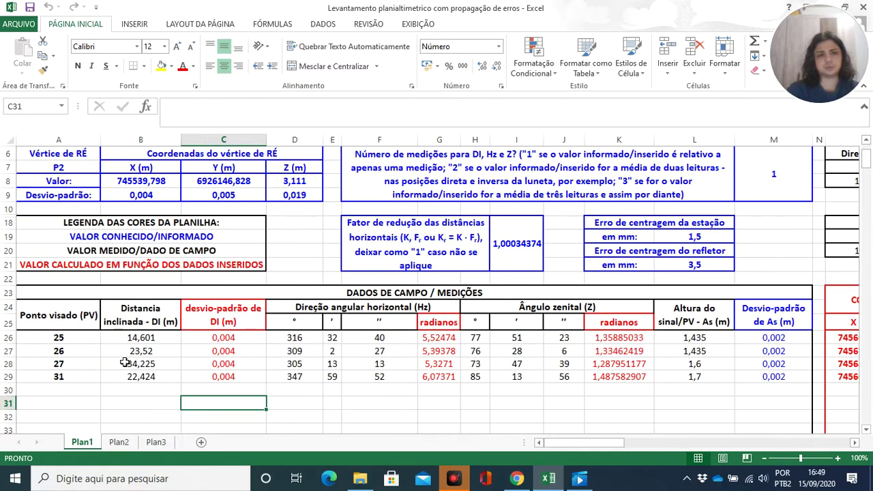
Step: Go up to the top of the sheet to review the station and backsight vertex coordinates, ending in B5
left_click(123, 416)
key("Up")
key("Up")
key("Up")
key("Up")
key("Up")
key("Up")
key("Up")
key("Up")
key("Up")
key("Up")
key("Up")
key("Up")
key("Up")
key("Up")
key("Up")
key("Up")
key("Up")
key("Up")
key("Up")
key("Up")
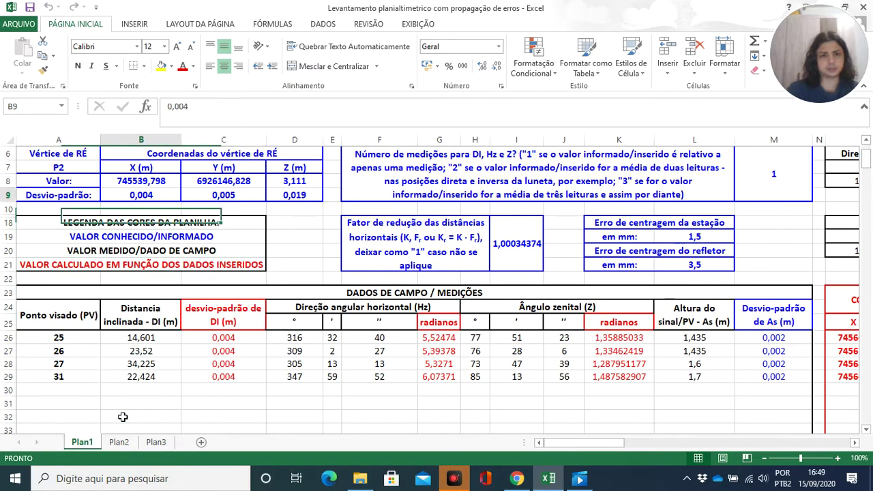
key("Left")
key("Right")
key("Down")
key("Down")
key("Down")
key("Down")
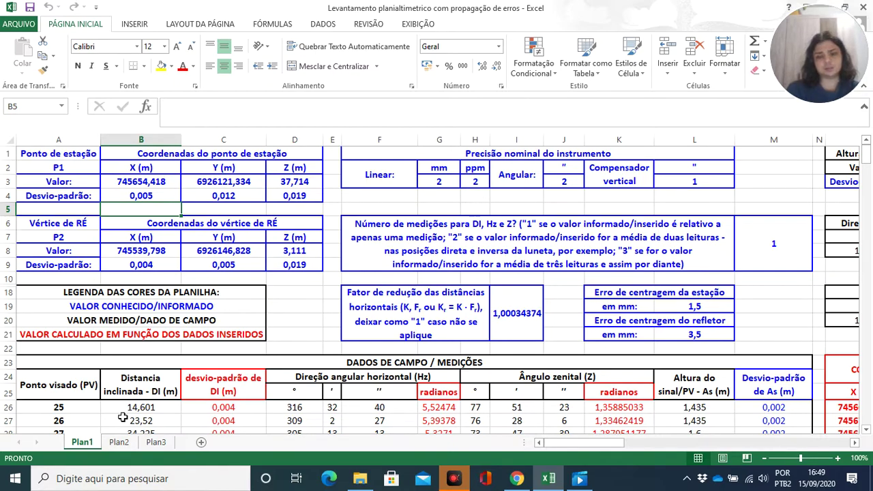
Step: Return to the field measurements and select the last point's slope distance in B29
key("Down")
key("Down")
key("Down")
key("Down")
key("Down")
key("Down")
key("Down")
key("Down")
key("Down")
key("Down")
key("Down")
key("Down")
key("Down")
key("Down")
key("Down")
key("Down")
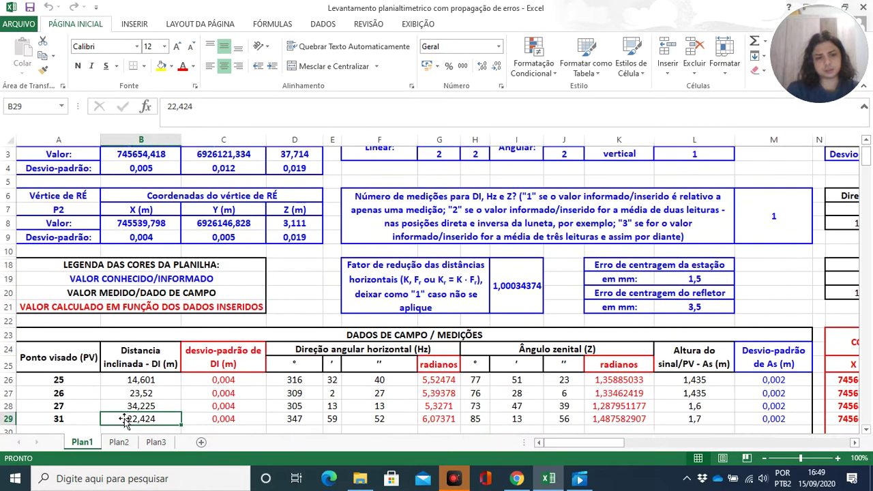
Step: Go across the last point's row to the coordinate standard deviations and examine the σZ and σ2D cells of point 27, ending in U28
key("Right")
key("Right")
key("Right")
key("Right")
key("Right")
key("Right")
key("Right")
key("Right")
key("Right")
key("Right")
key("Right")
key("Right")
key("Right")
key("Right")
key("Right")
key("Right")
key("Right")
key("Right")
key("Right")
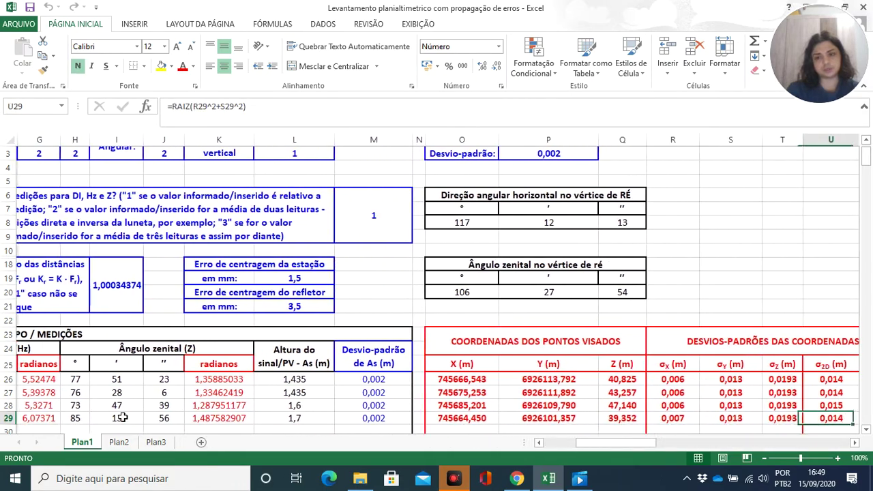
key("Left")
key("Up")
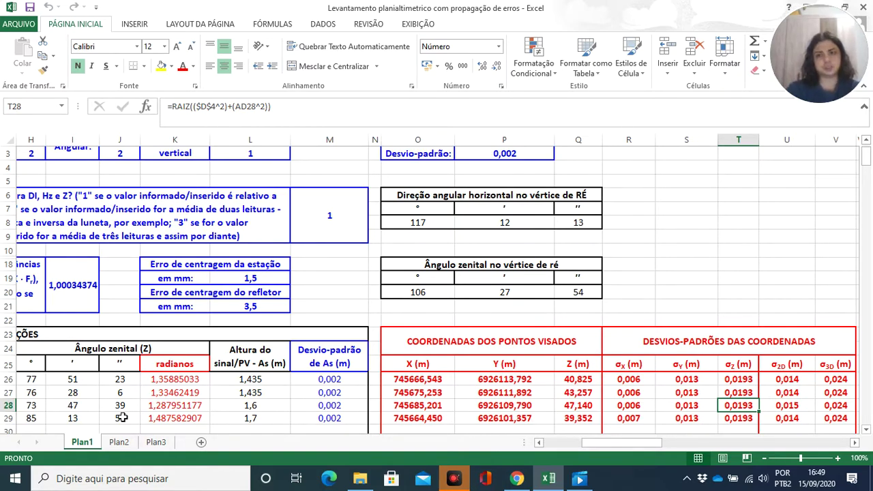
key("Right")
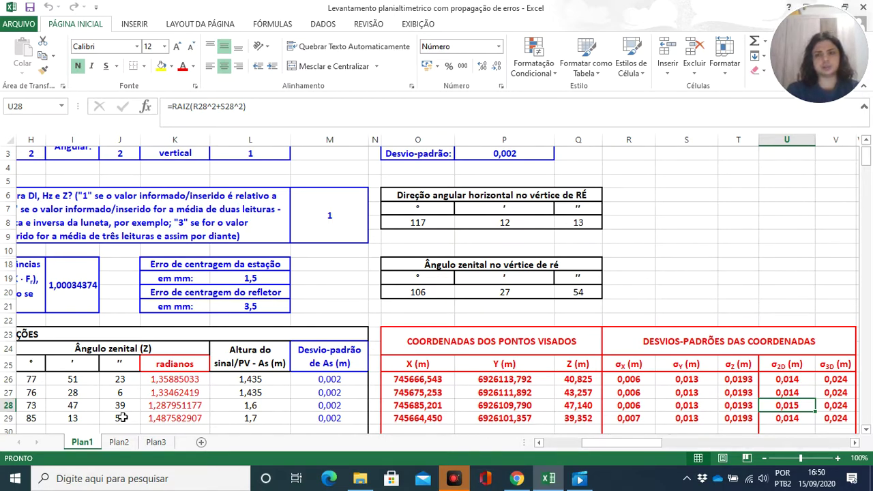
Step: Look over the end of the standard deviations and the Z coordinates up to Q27, and return to the start of that row in A27
key("Left")
key("Down")
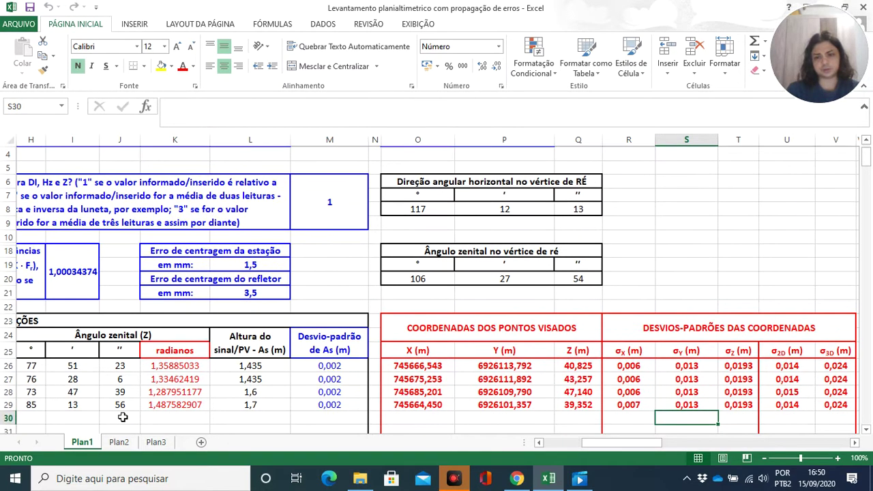
key("Right")
key("Right")
key("Left")
key("Left")
key("Left")
key("Left")
key("Left")
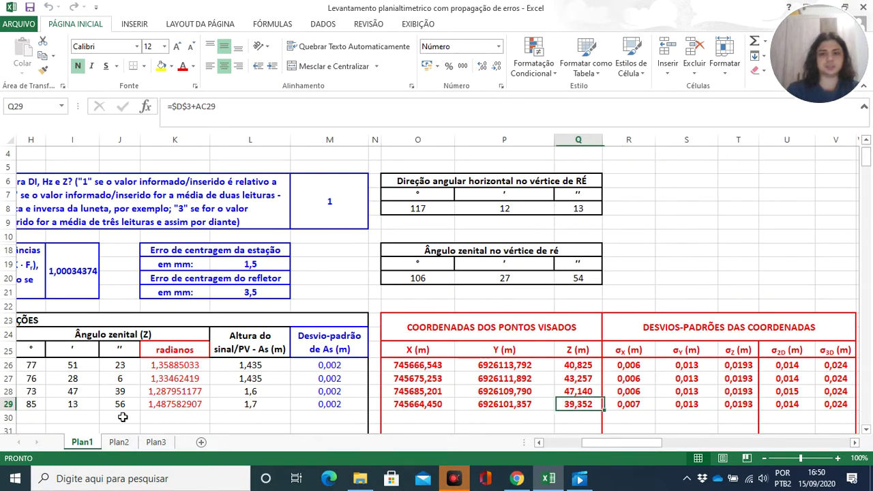
key("Up")
key("Up")
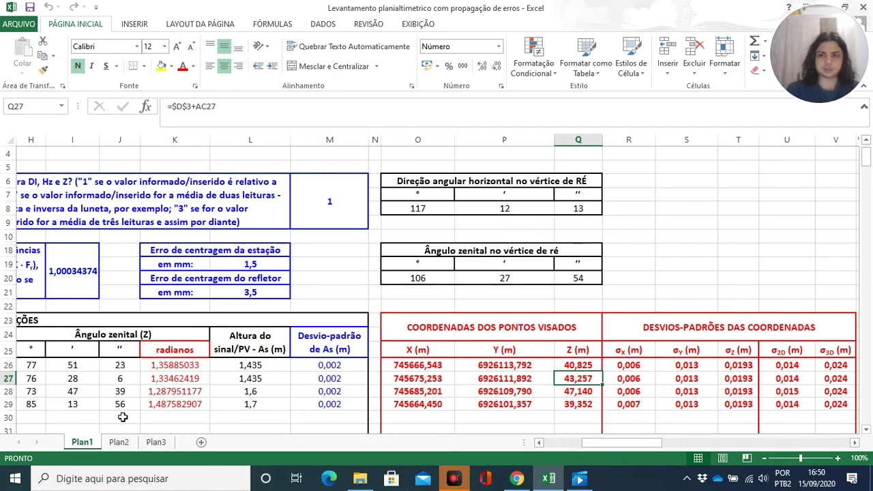
key("Home")
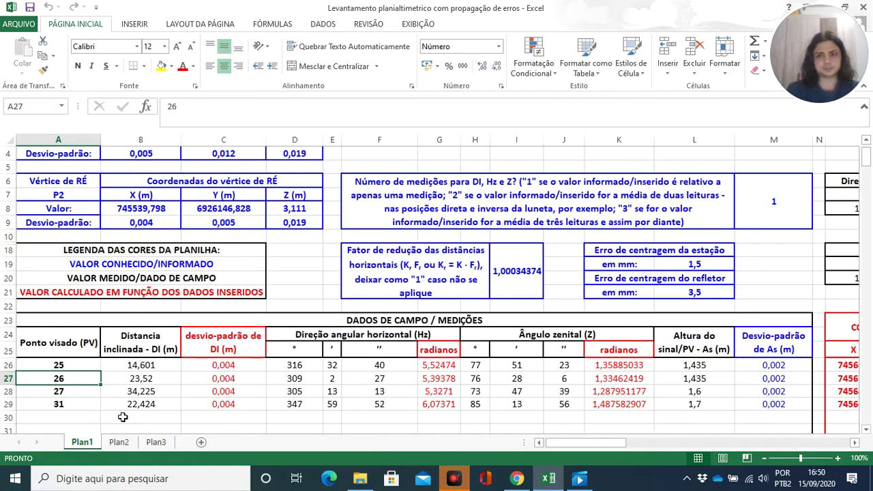
Step: Switch to File Explorer and play the FIM video from the ApowerREC folder
left_click(359, 479)
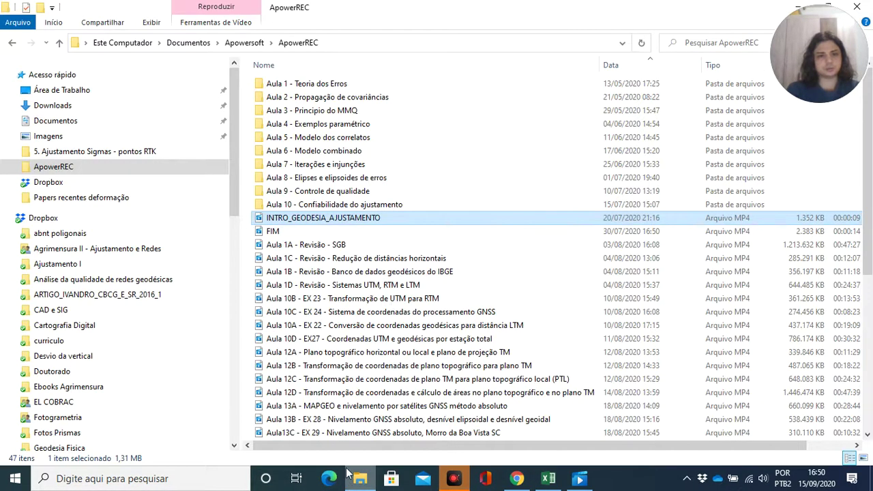
double_click(328, 232)
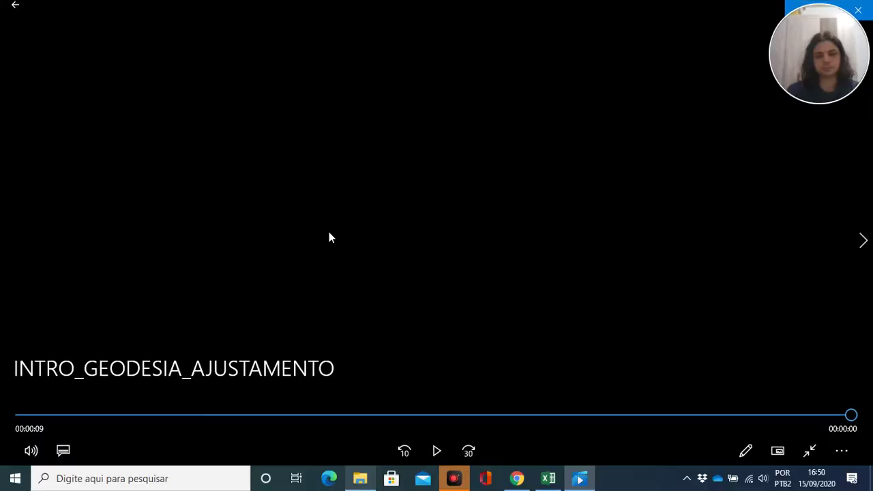